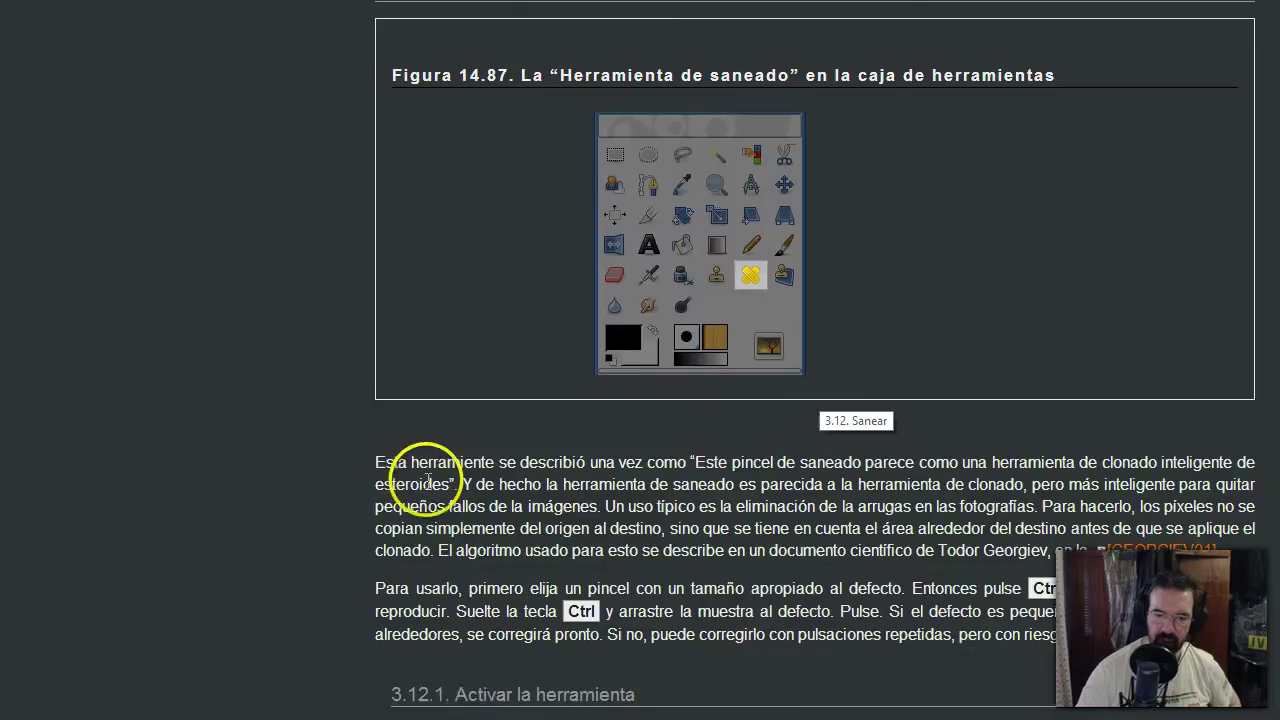
# Switch from the Sanear documentation in Chrome back to the GIMP window.
pyautogui.click(443, 694)
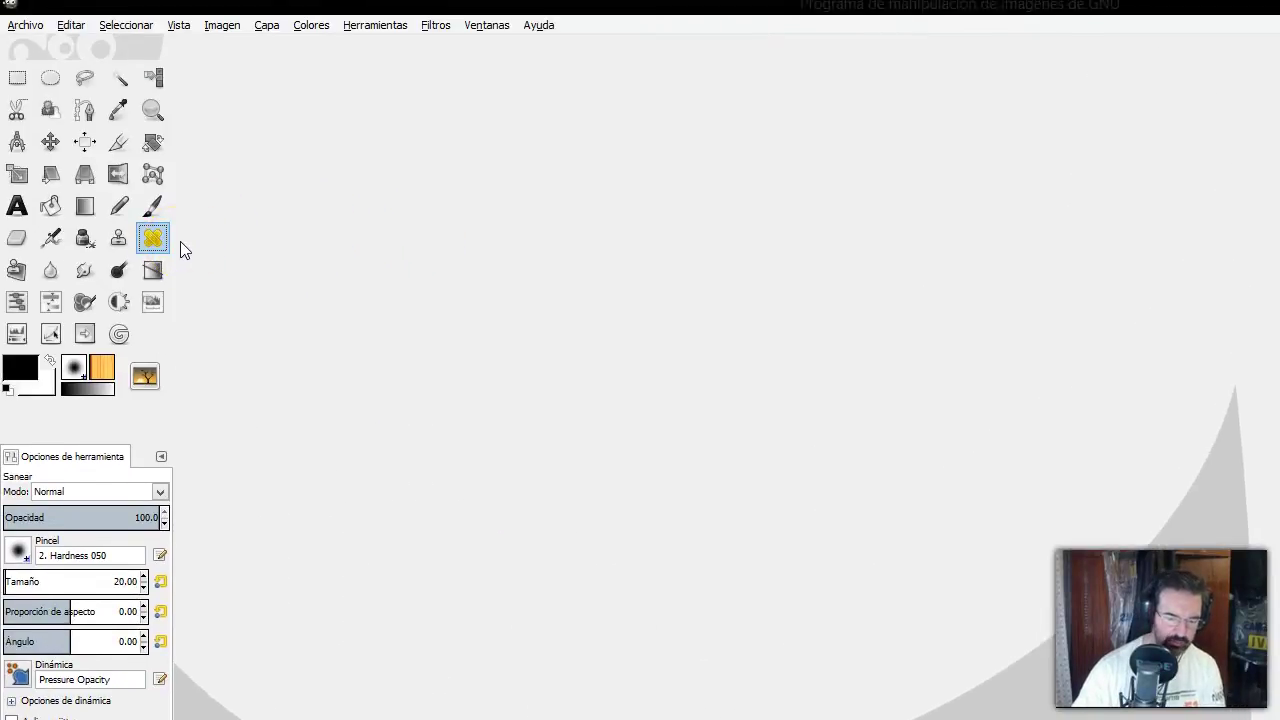
pyautogui.click(155, 239)
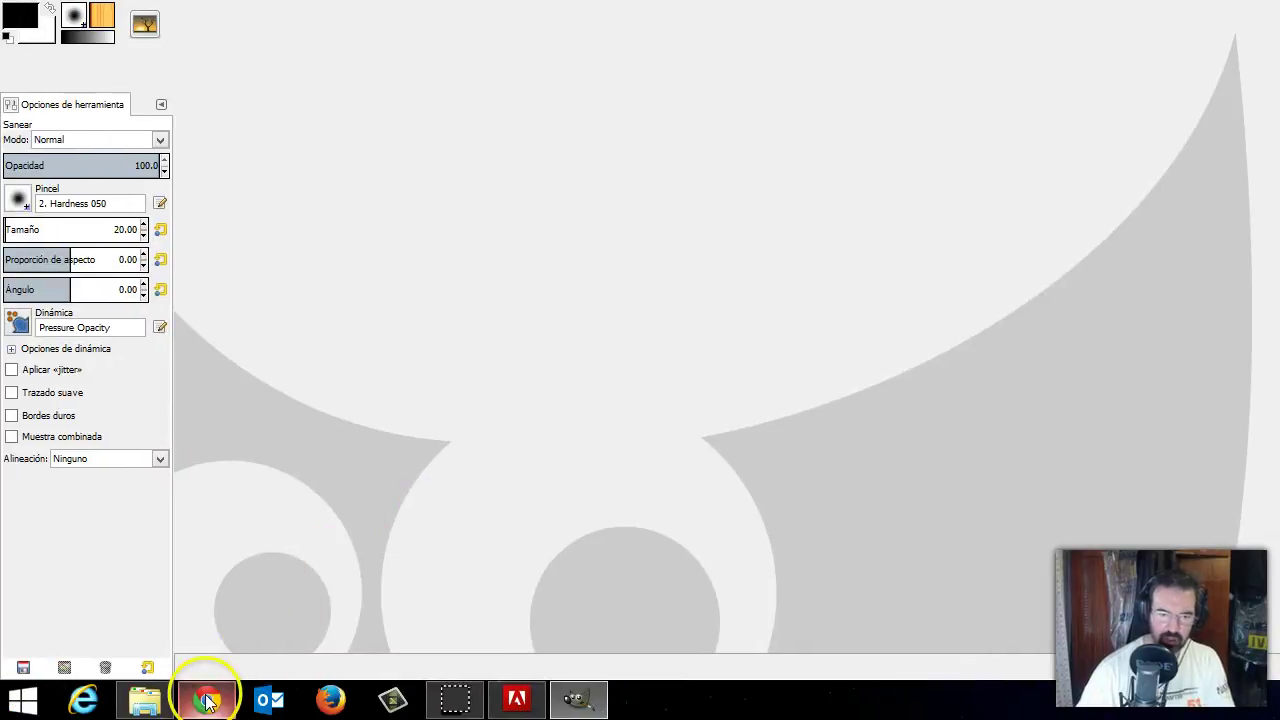
# Return to the '3.12. Sanear' documentation page and open Chrome's main menu.
pyautogui.click(206, 695)
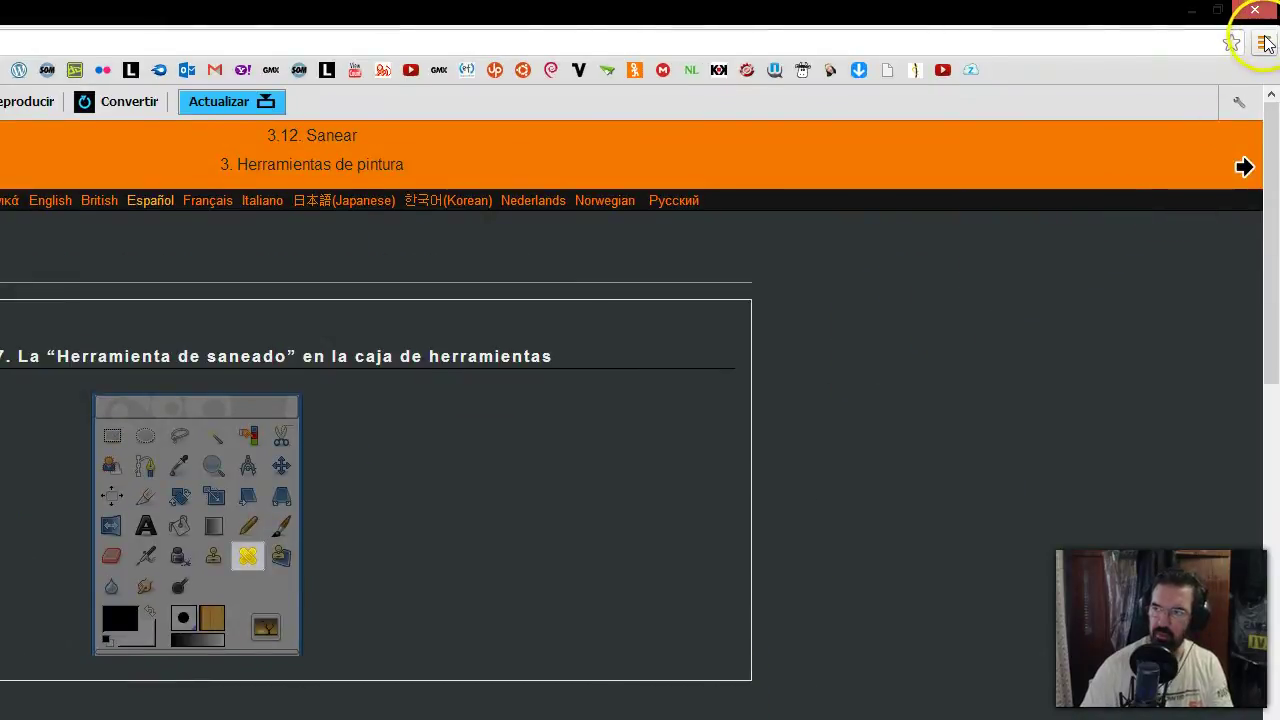
pyautogui.click(1265, 43)
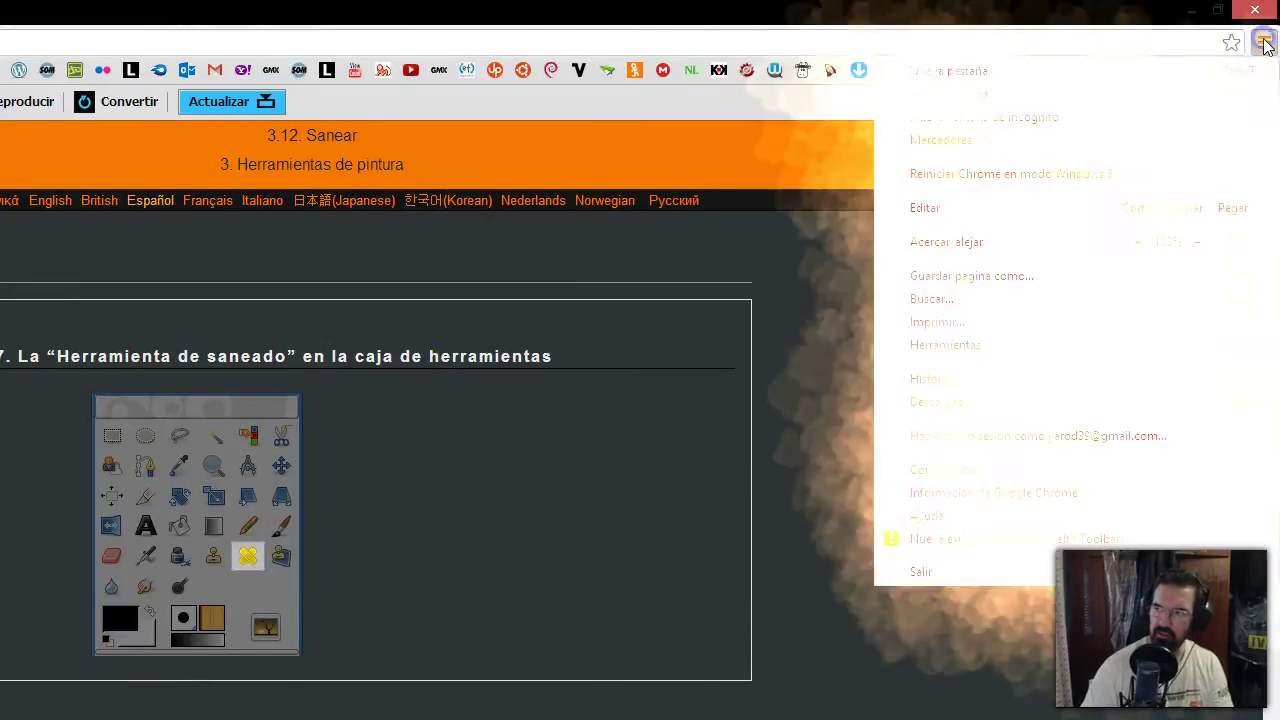
# Zoom the Sanear documentation page to 175%, then close the Chrome menu.
pyautogui.click(1198, 242)
pyautogui.click(1198, 242)
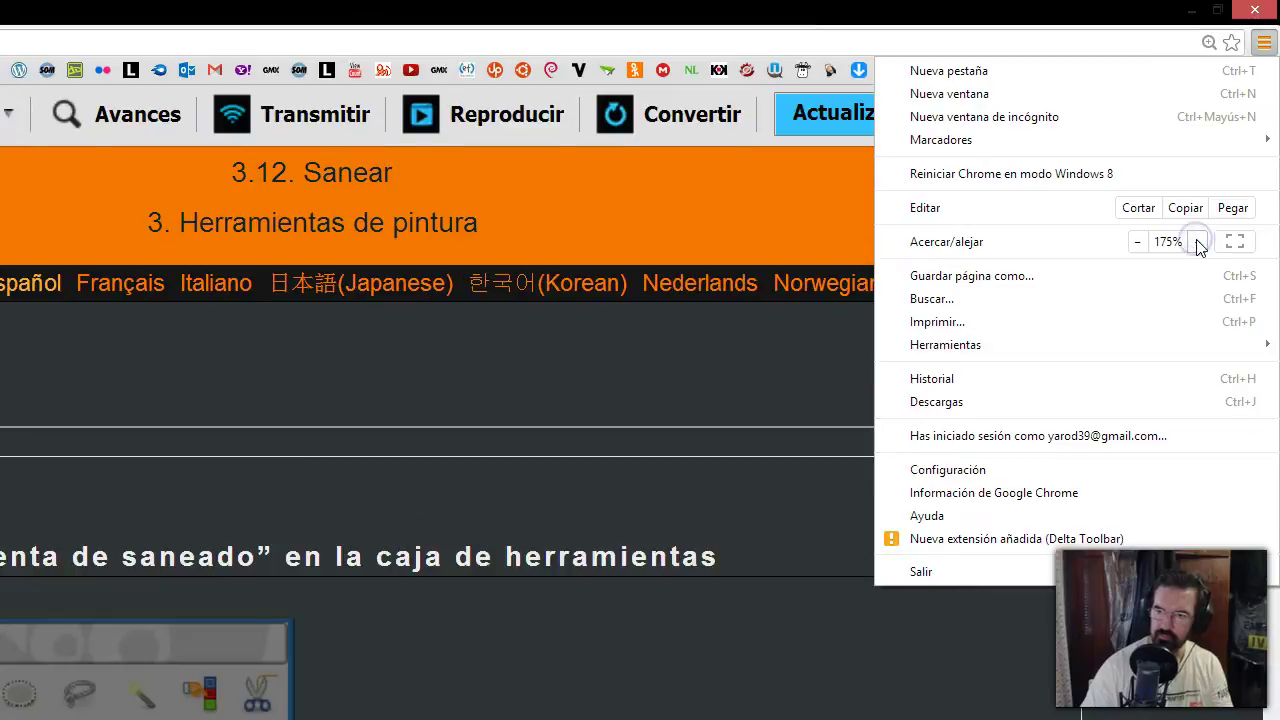
pyautogui.click(864, 480)
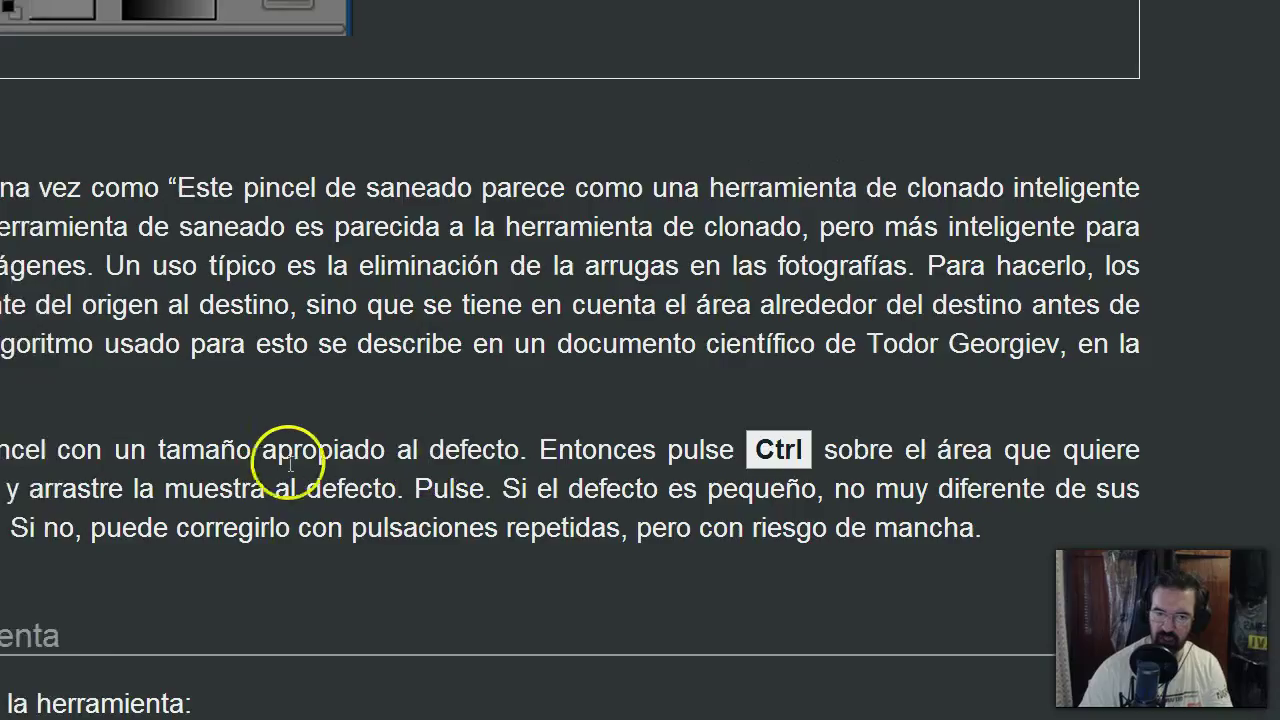
# Scroll to section 3.12.1 Activar la herramienta, then switch back to GIMP.
pyautogui.scroll(-3, 426, 400)
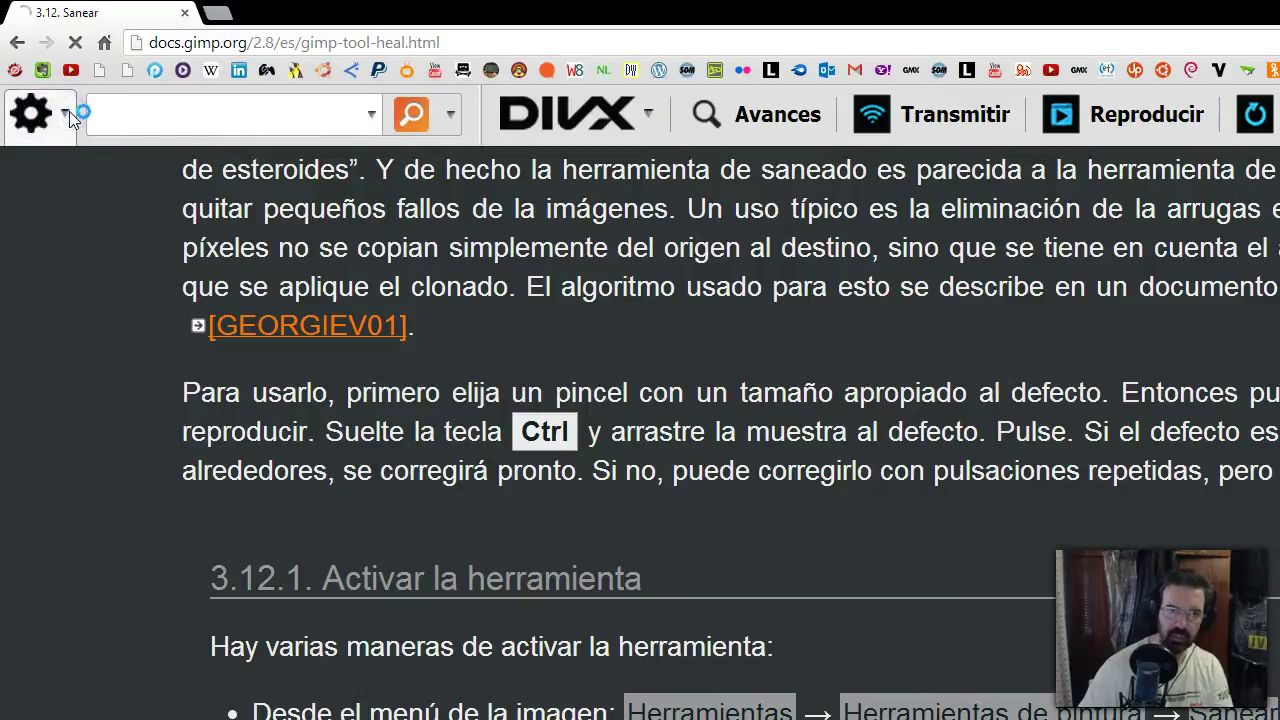
pyautogui.click(69, 111)
pyautogui.click(69, 111)
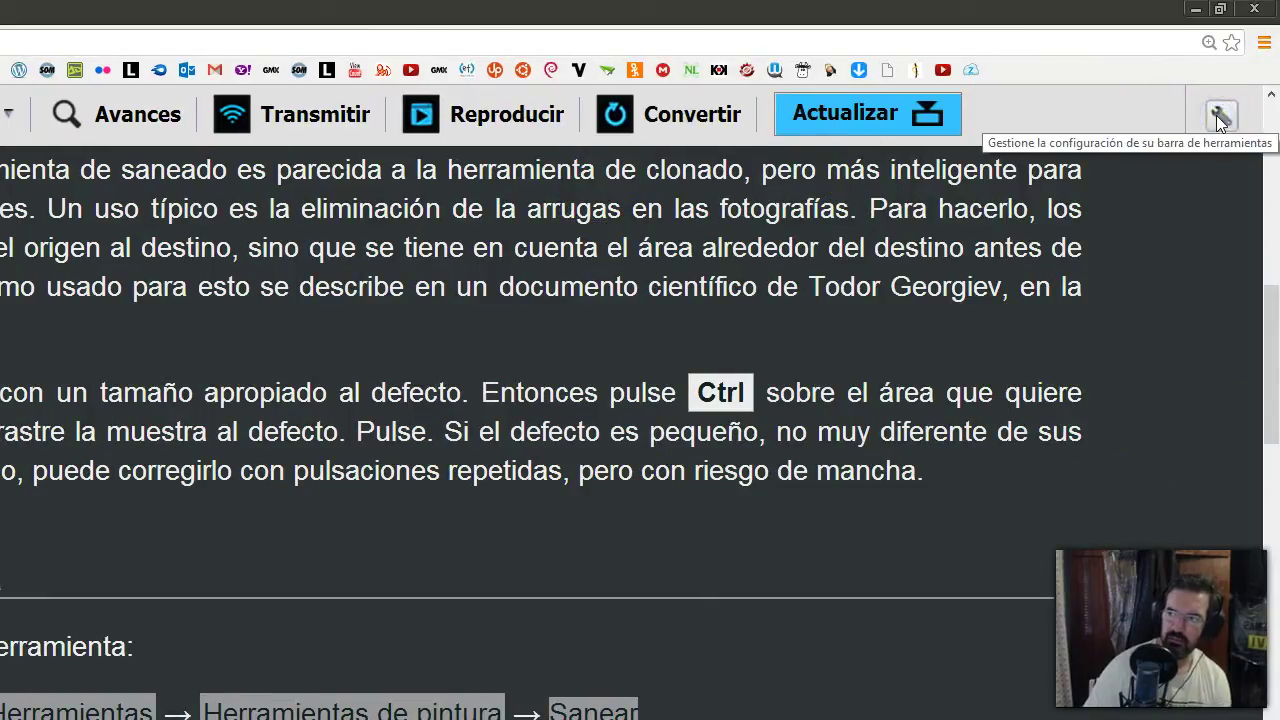
pyautogui.click(1166, 217)
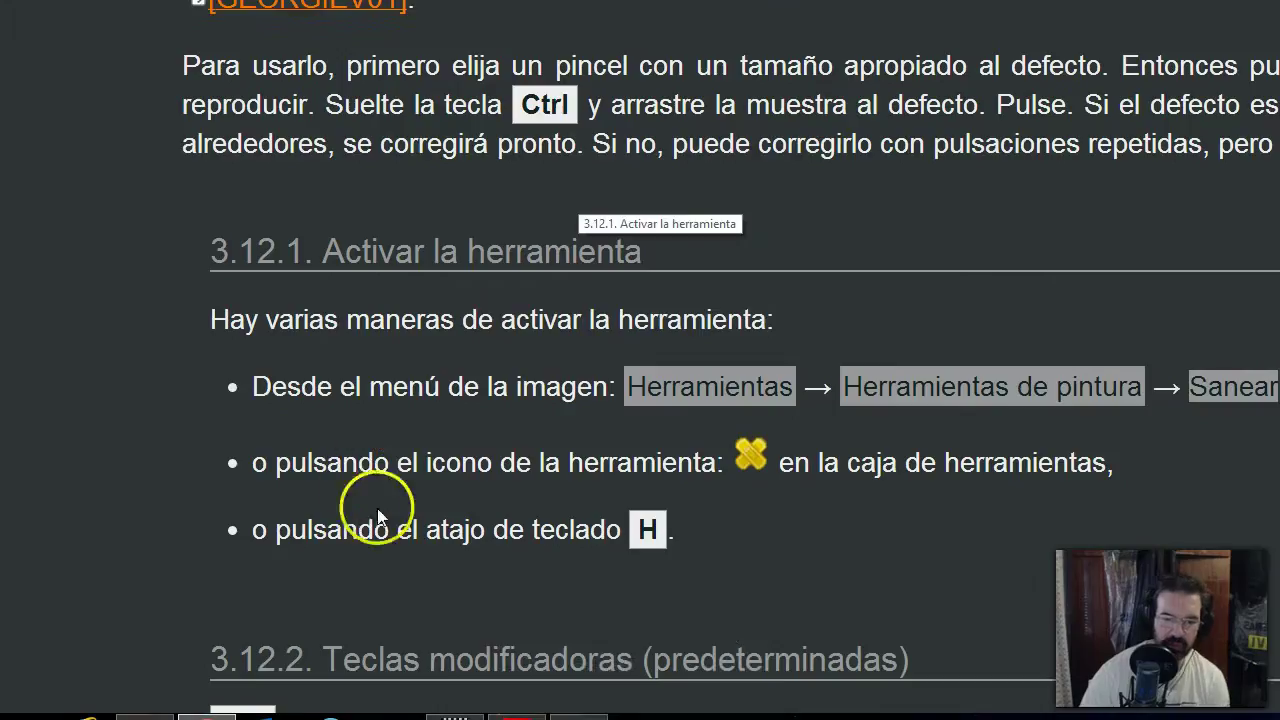
pyautogui.click(562, 692)
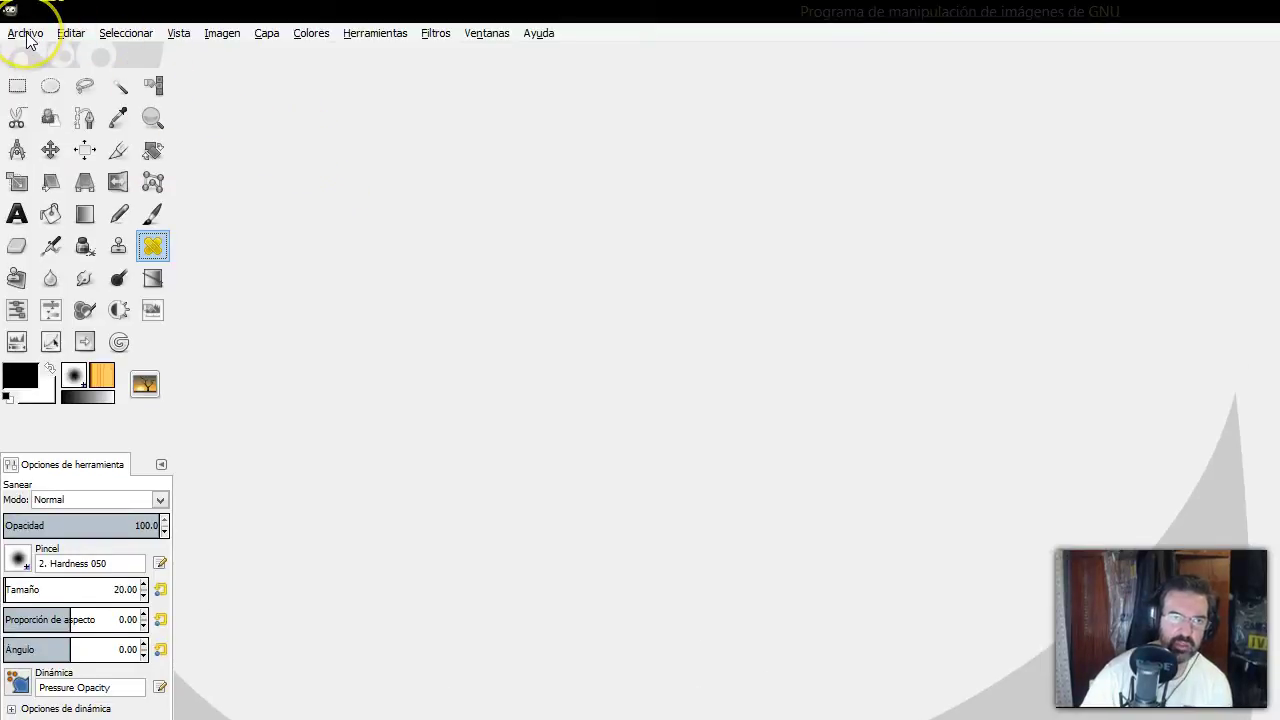
# Open the Abrir imagen dialog from the Archivo menu.
pyautogui.click(25, 33)
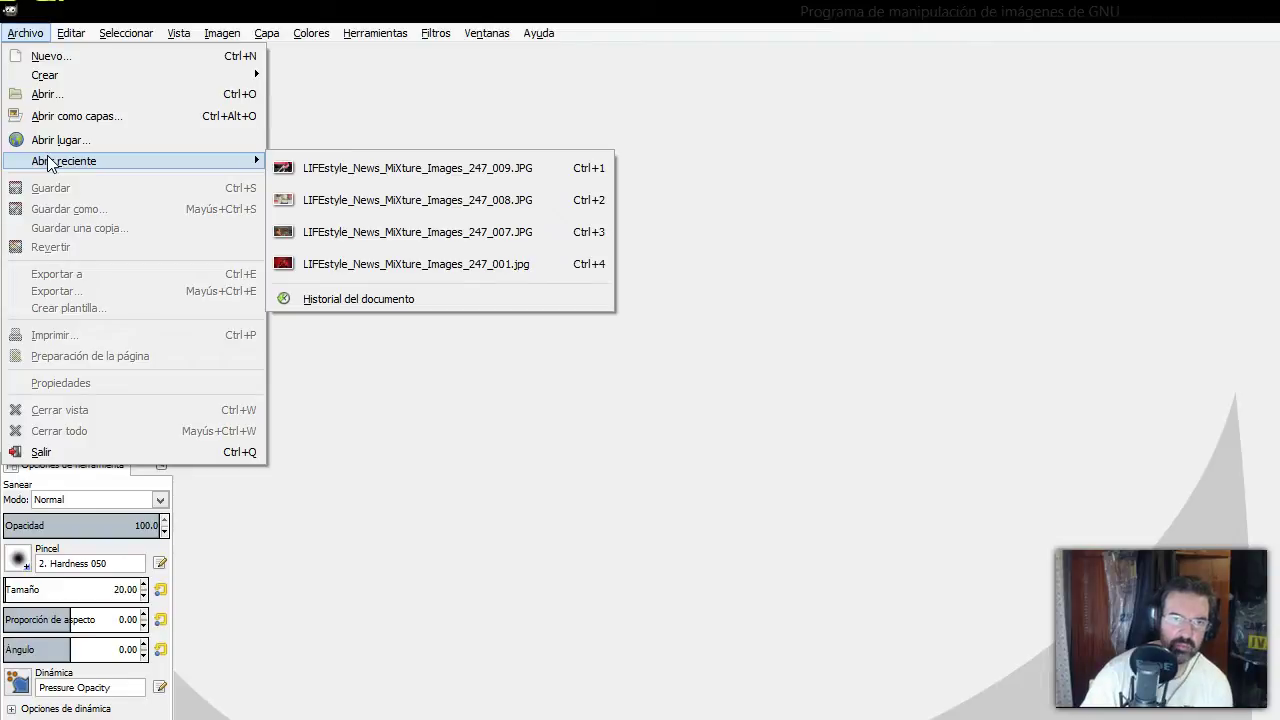
pyautogui.click(50, 99)
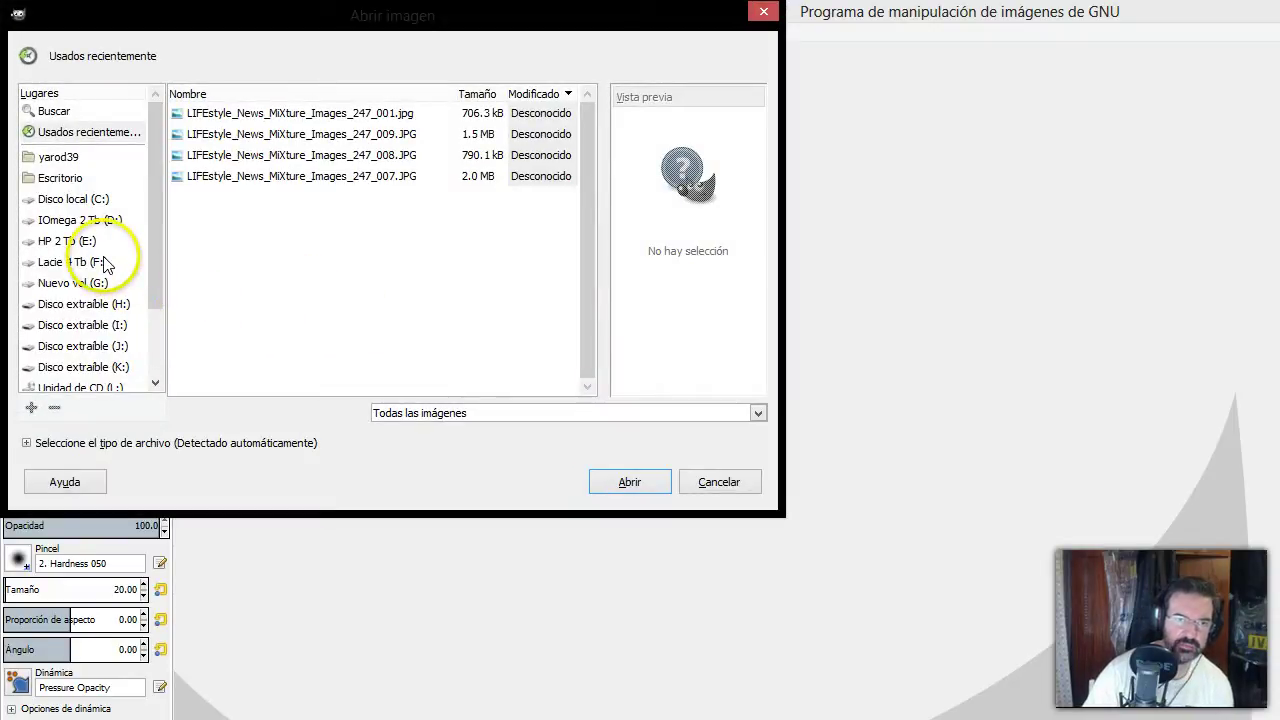
# Browse the home and Pictures folders, then the Lacie 4 Tb (F:) drive.
pyautogui.click(86, 157)
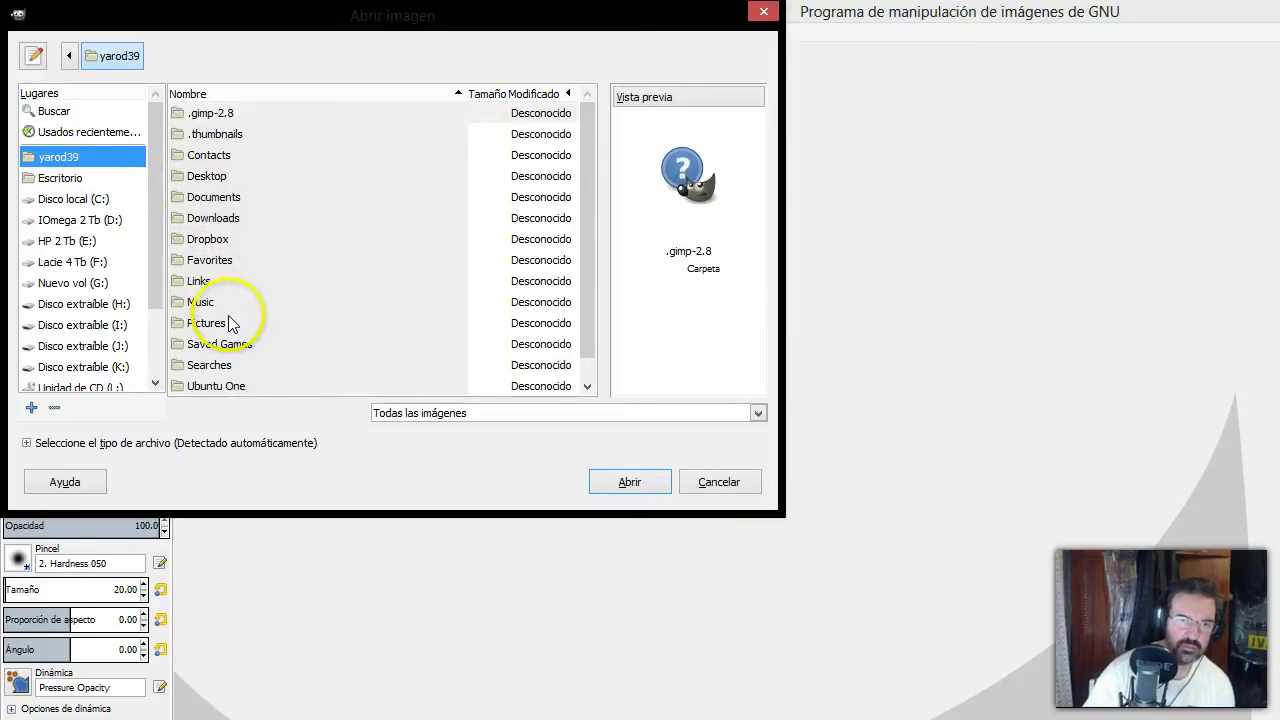
pyautogui.click(230, 322)
pyautogui.doubleClick(230, 322)
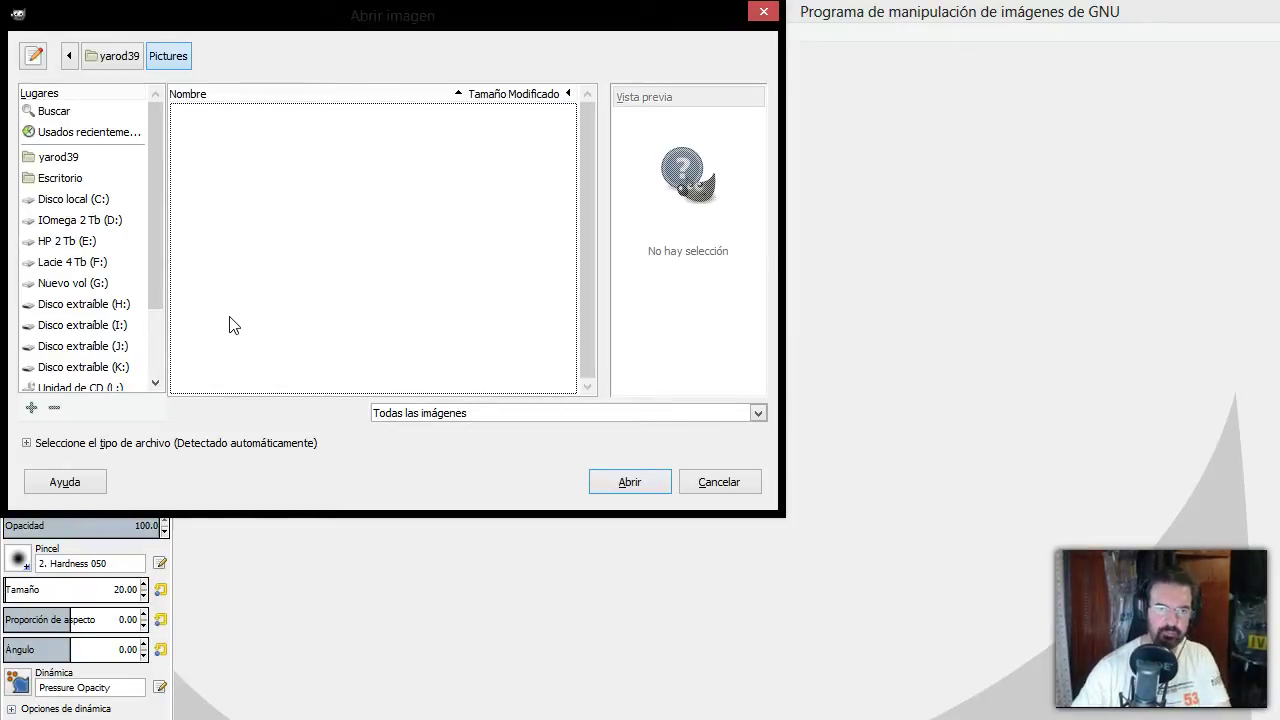
pyautogui.click(224, 316)
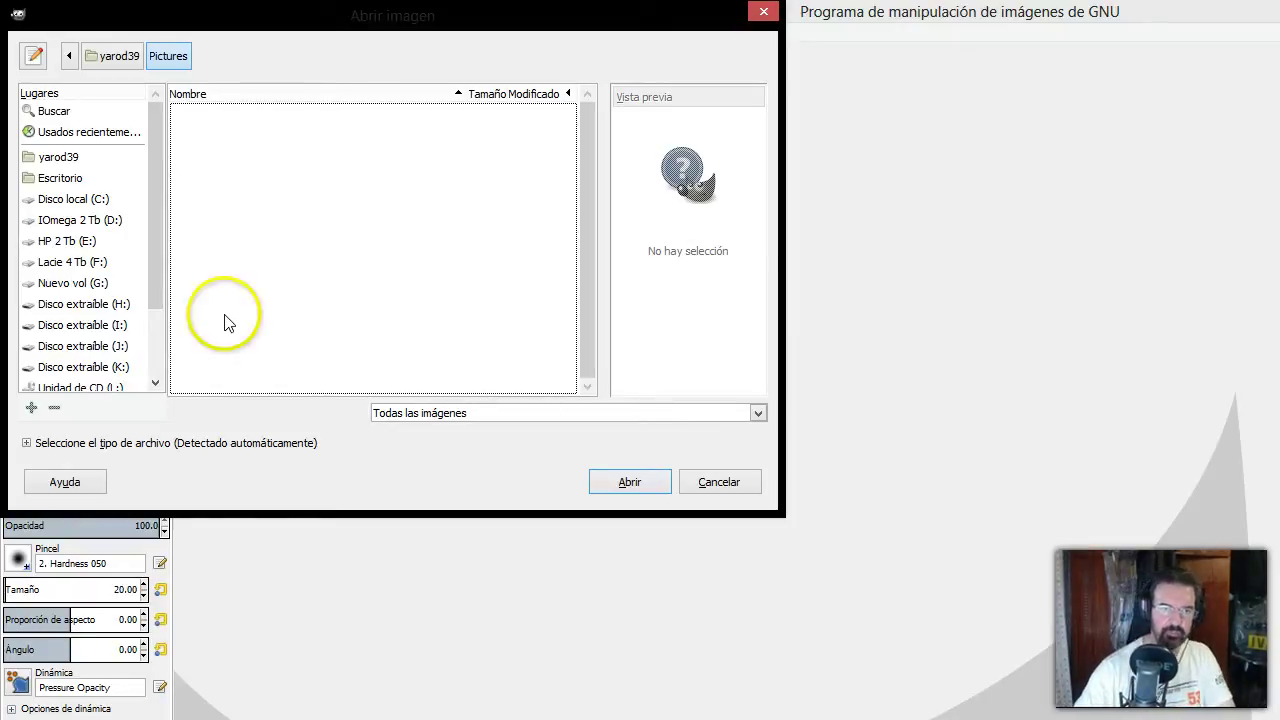
pyautogui.click(130, 262)
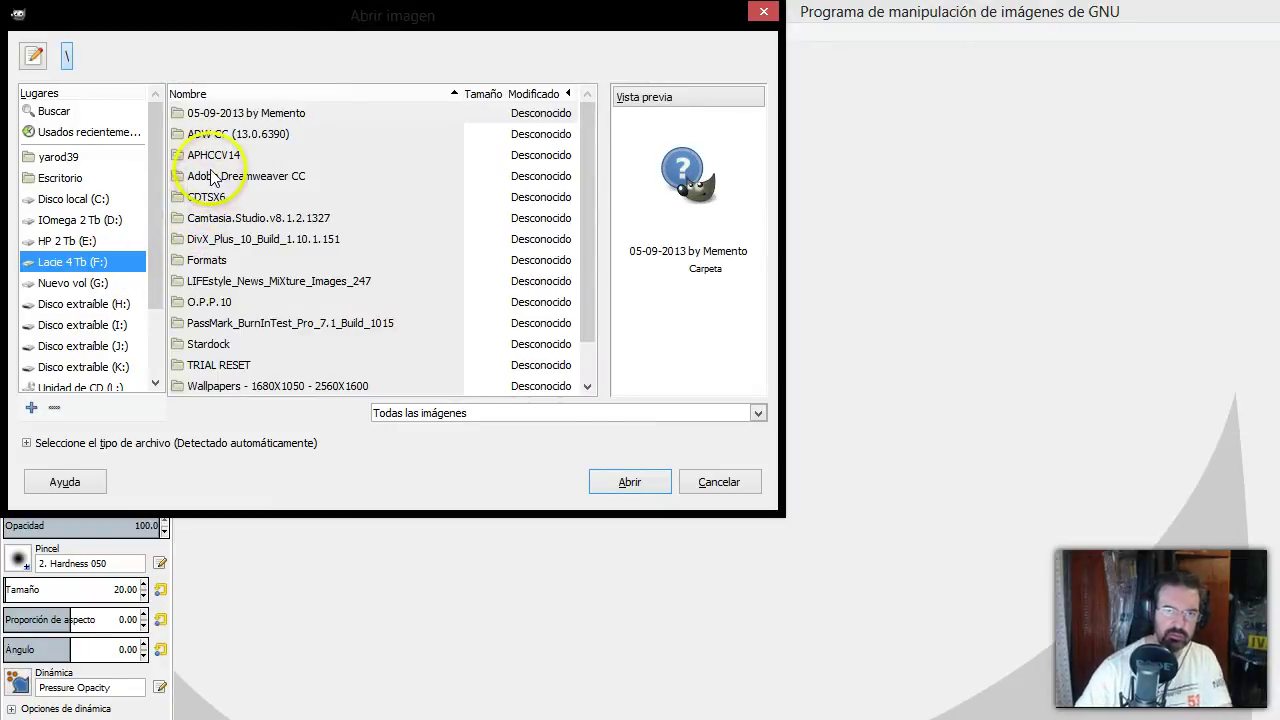
# Open Wallpapers > LIFEstyle_News_MiXture_Images_247 and preview the _002.jpg portrait.
pyautogui.scroll(-1, 222, 163)
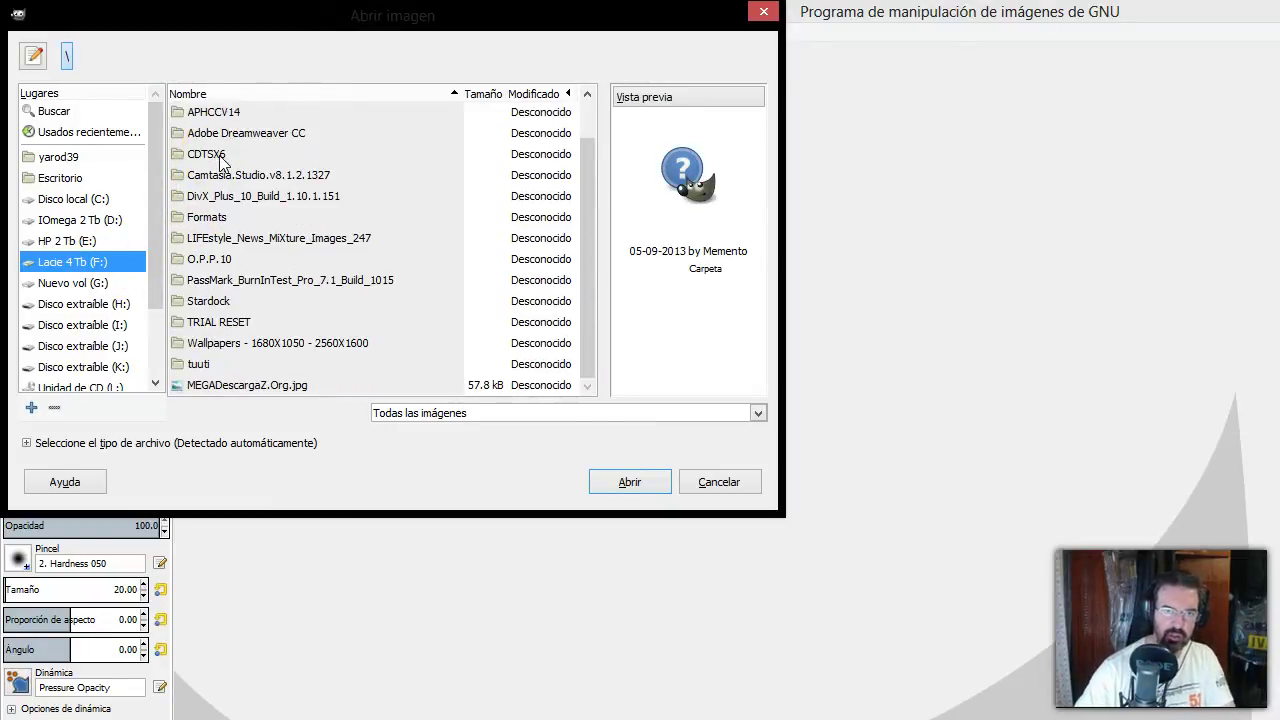
pyautogui.doubleClick(258, 343)
pyautogui.doubleClick(263, 110)
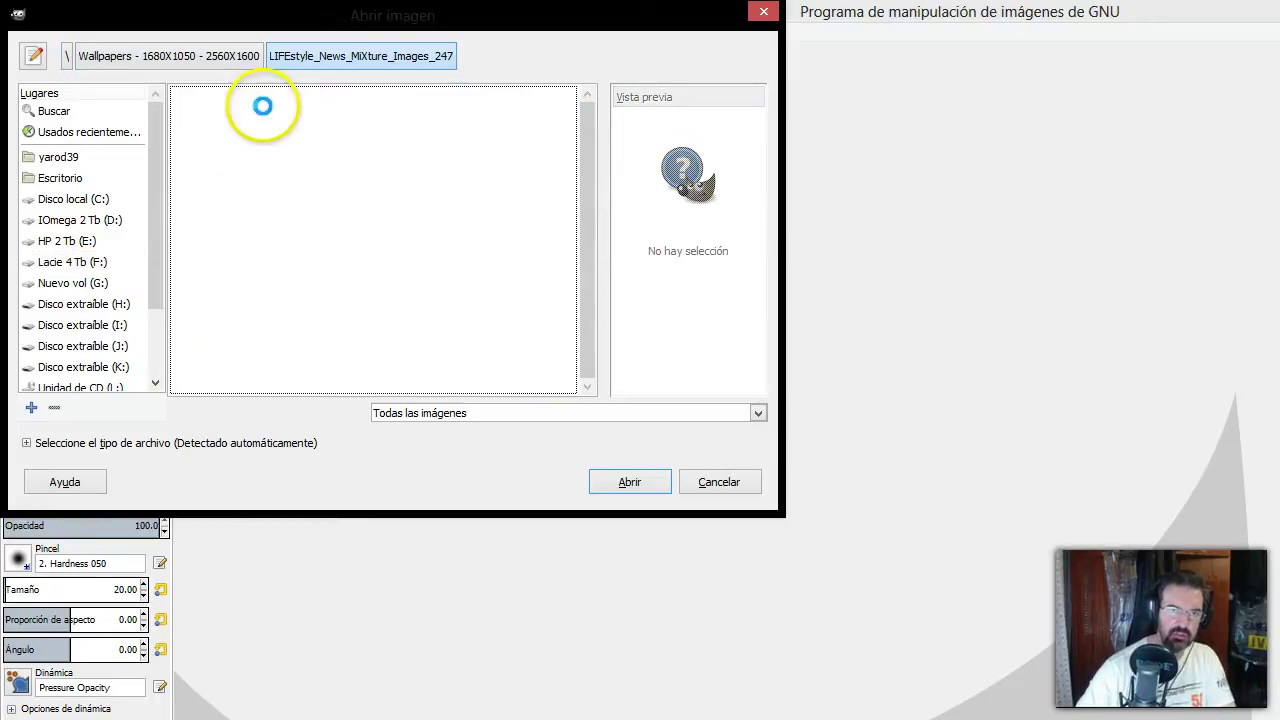
pyautogui.click(262, 136)
pyautogui.click(258, 155)
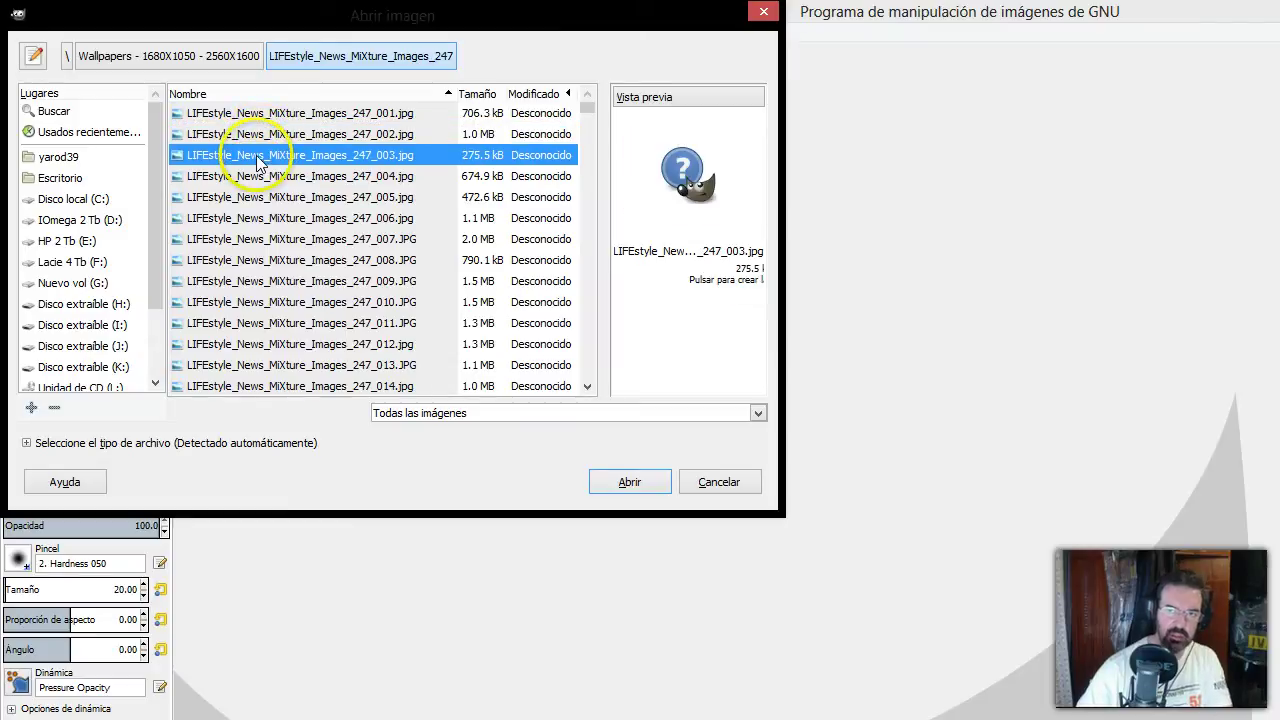
pyautogui.click(257, 140)
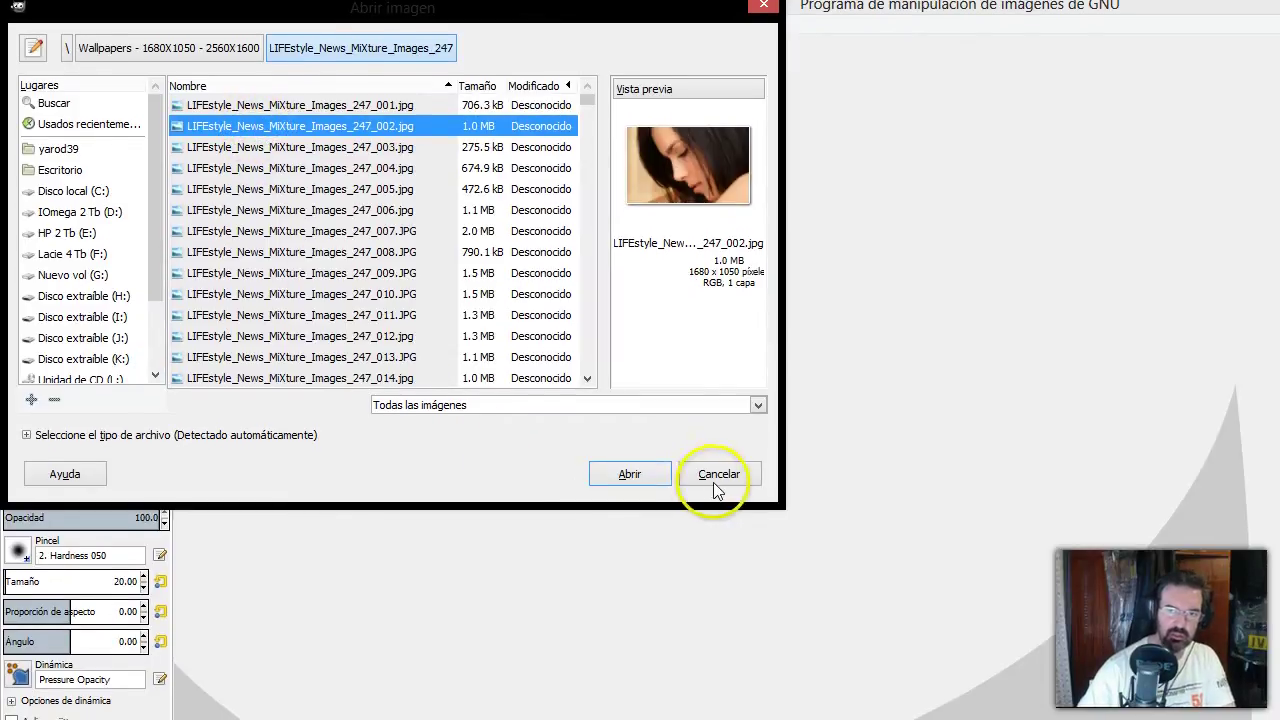
# Open LIFEstyle_News_MiXture_Images_247_002.jpg and heal the eyebrow, nose-side and brow-to-eye blemishes.
pyautogui.click(634, 480)
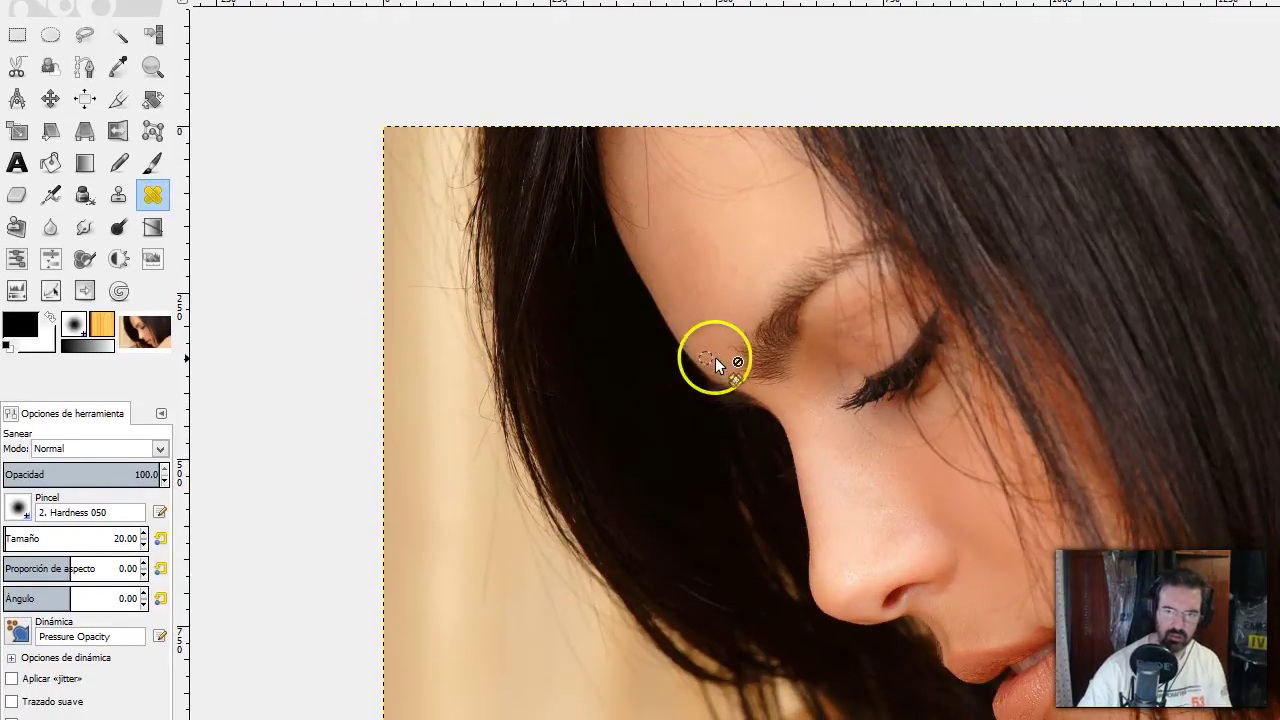
pyautogui.keyDown('ctrl'); pyautogui.click(751, 349); pyautogui.keyUp('ctrl')
pyautogui.moveTo(751, 349); pyautogui.dragTo(766, 371)
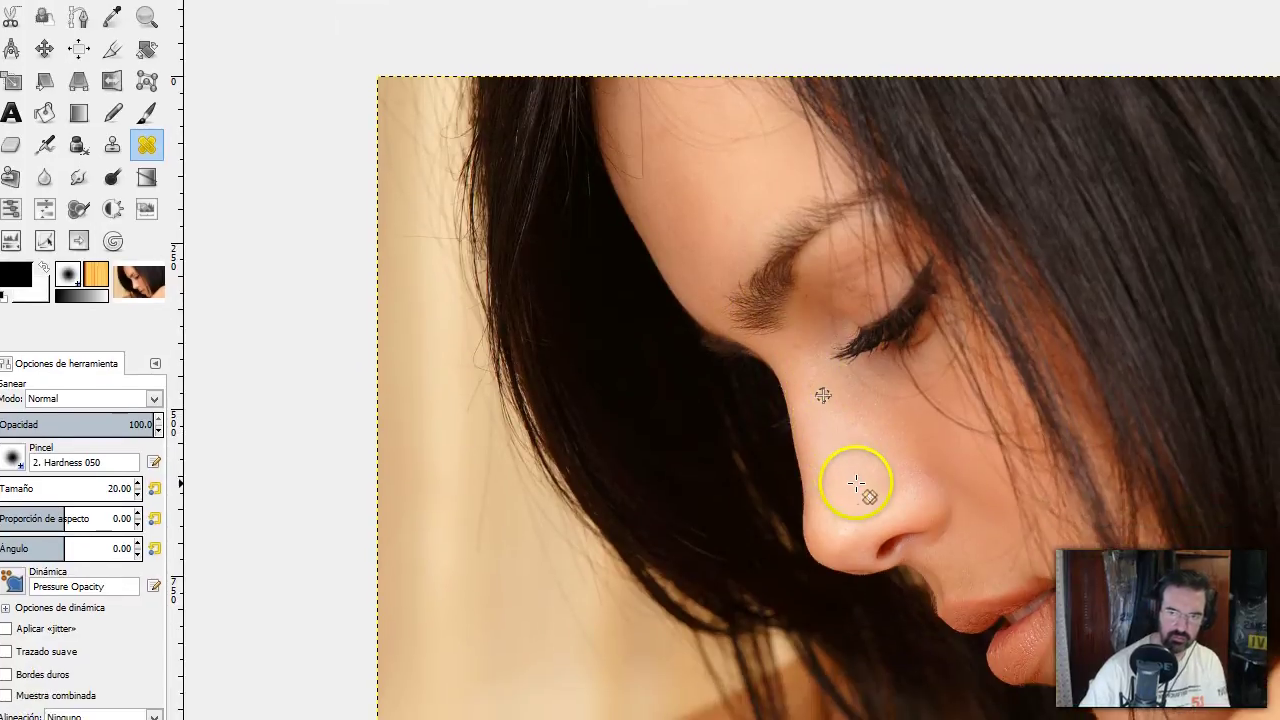
pyautogui.keyDown('ctrl'); pyautogui.click(856, 483); pyautogui.keyUp('ctrl')
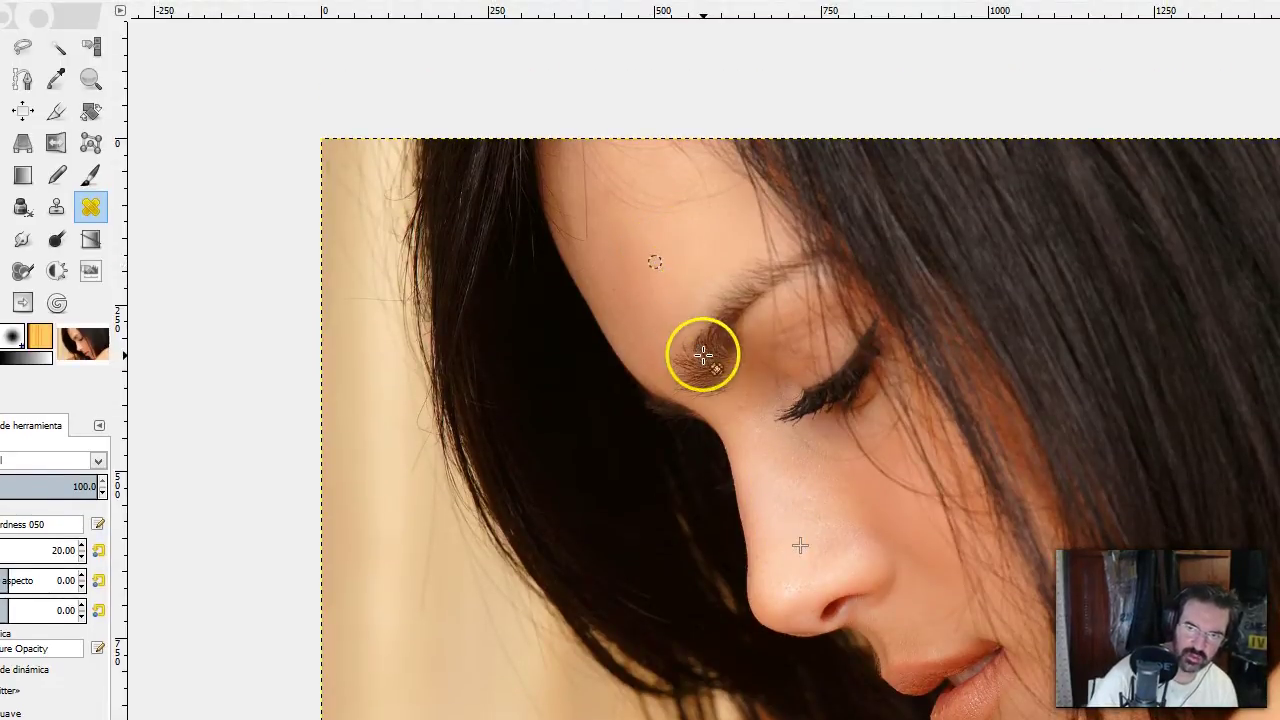
pyautogui.moveTo(703, 354)
pyautogui.mouseDown()
pyautogui.moveTo(726, 400)
pyautogui.moveTo(631, 288)
pyautogui.moveTo(656, 331)
pyautogui.moveTo(686, 312)
pyautogui.moveTo(675, 320)
pyautogui.mouseUp()
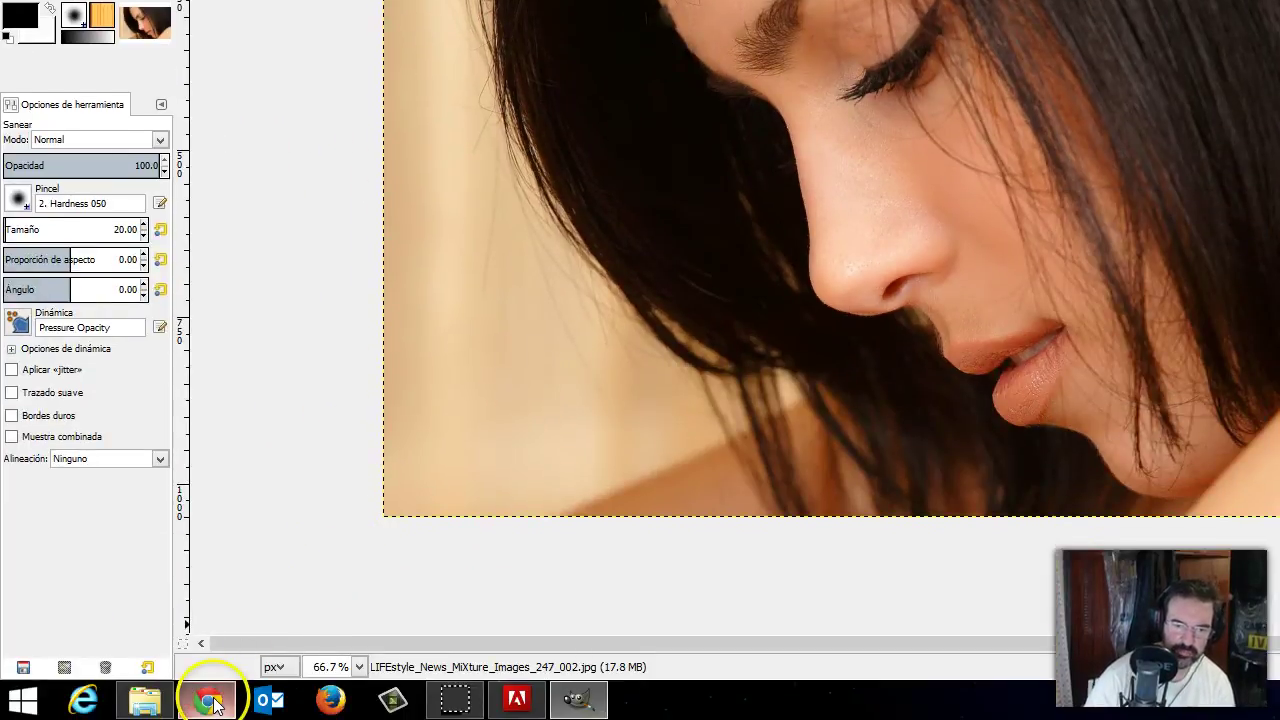
# Close the Auto Refresh Plus tab, scroll the heal tool manual, then return to GIMP.
pyautogui.click(206, 694)
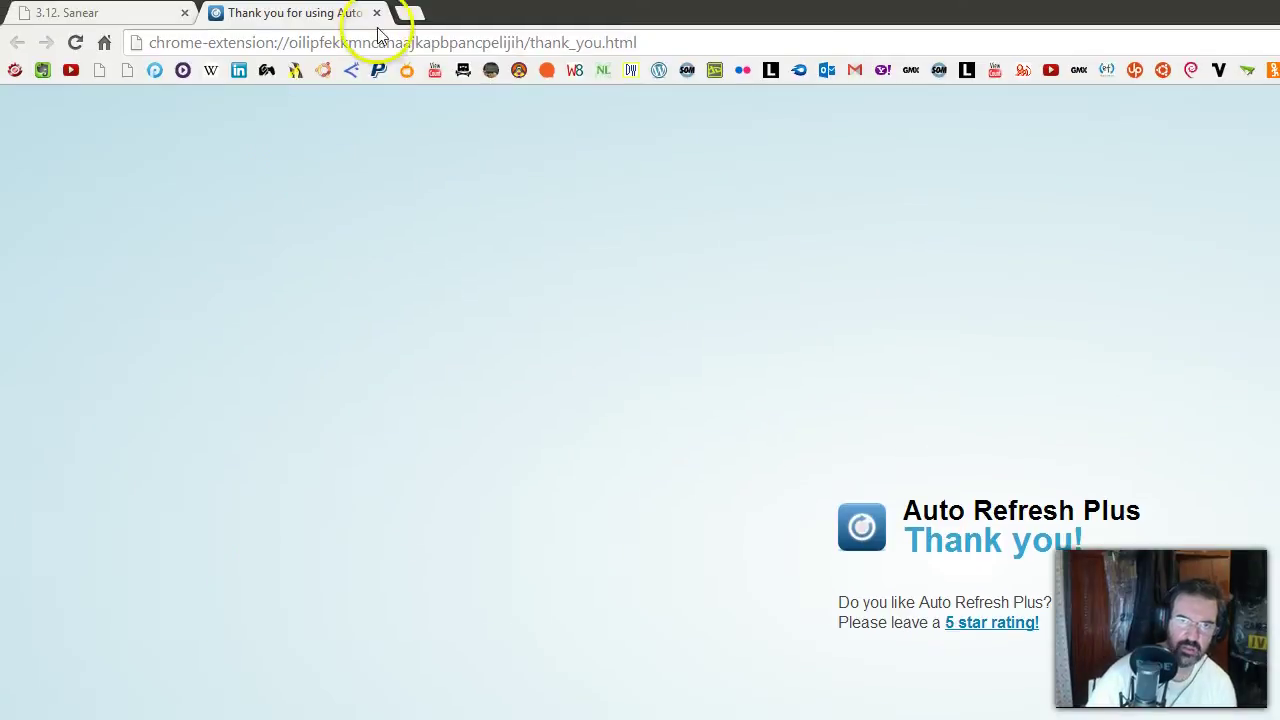
pyautogui.click(380, 13)
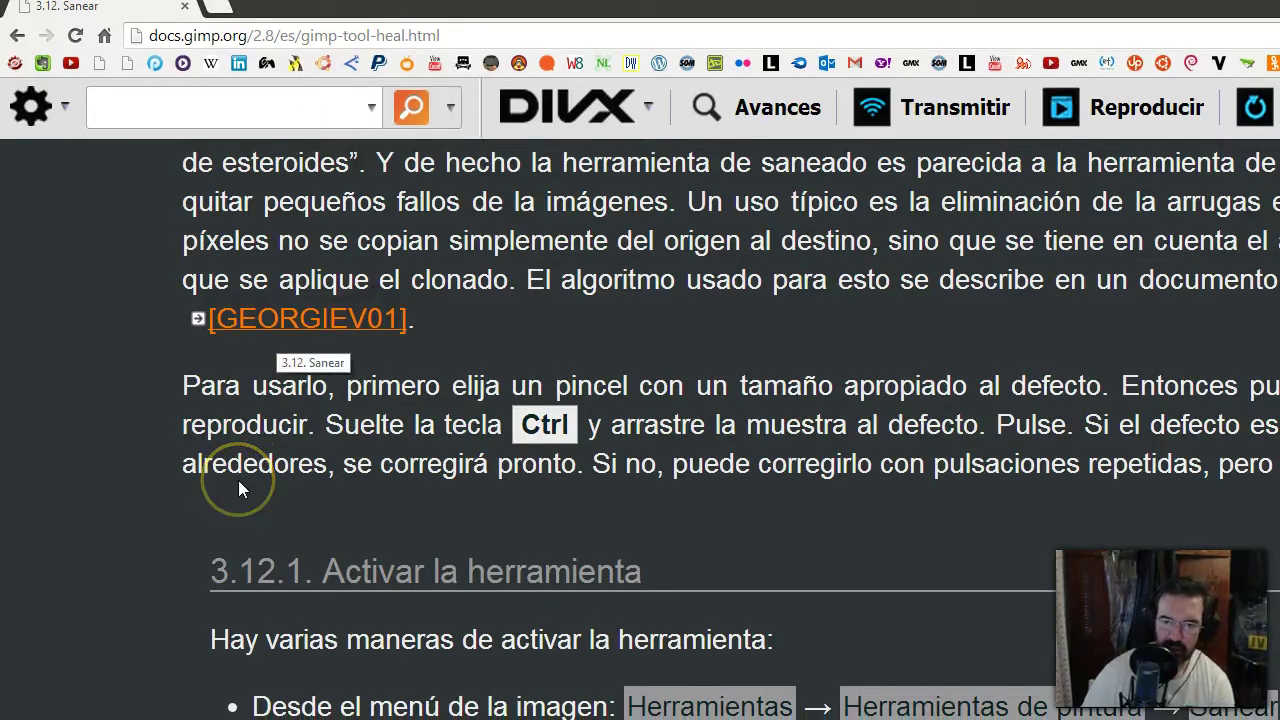
pyautogui.scroll(-2, 238, 480)
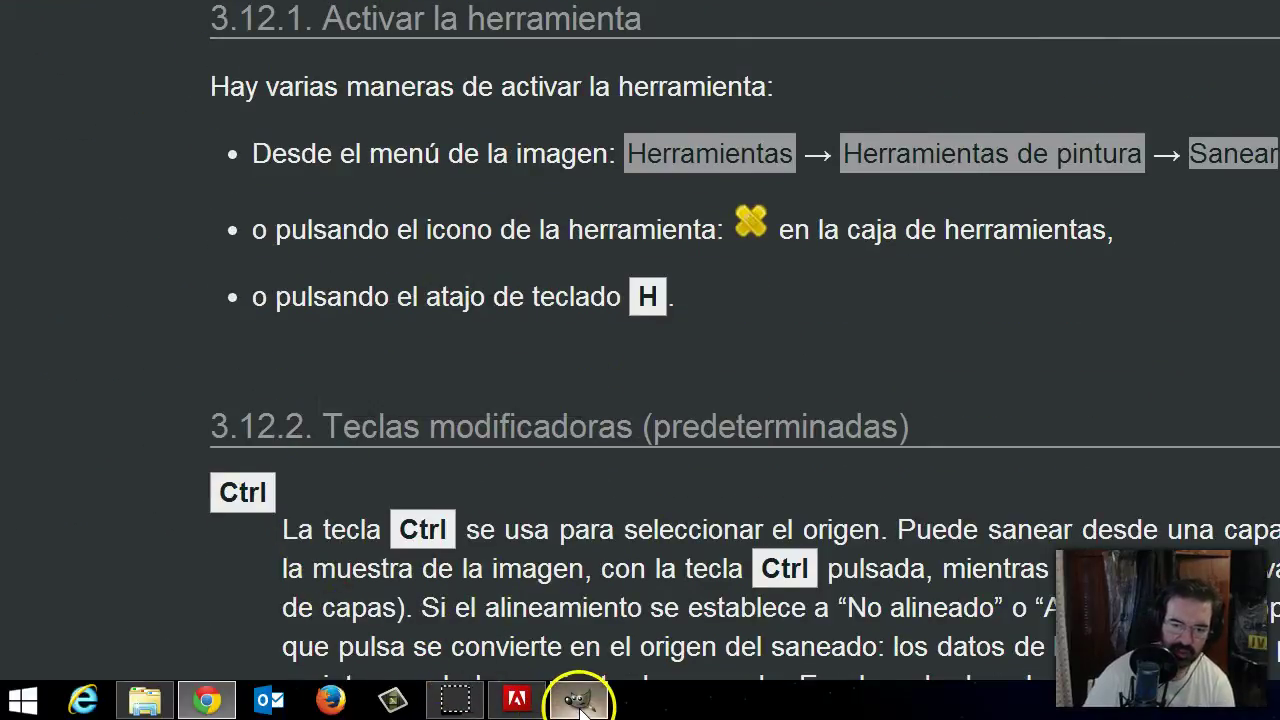
pyautogui.click(580, 705)
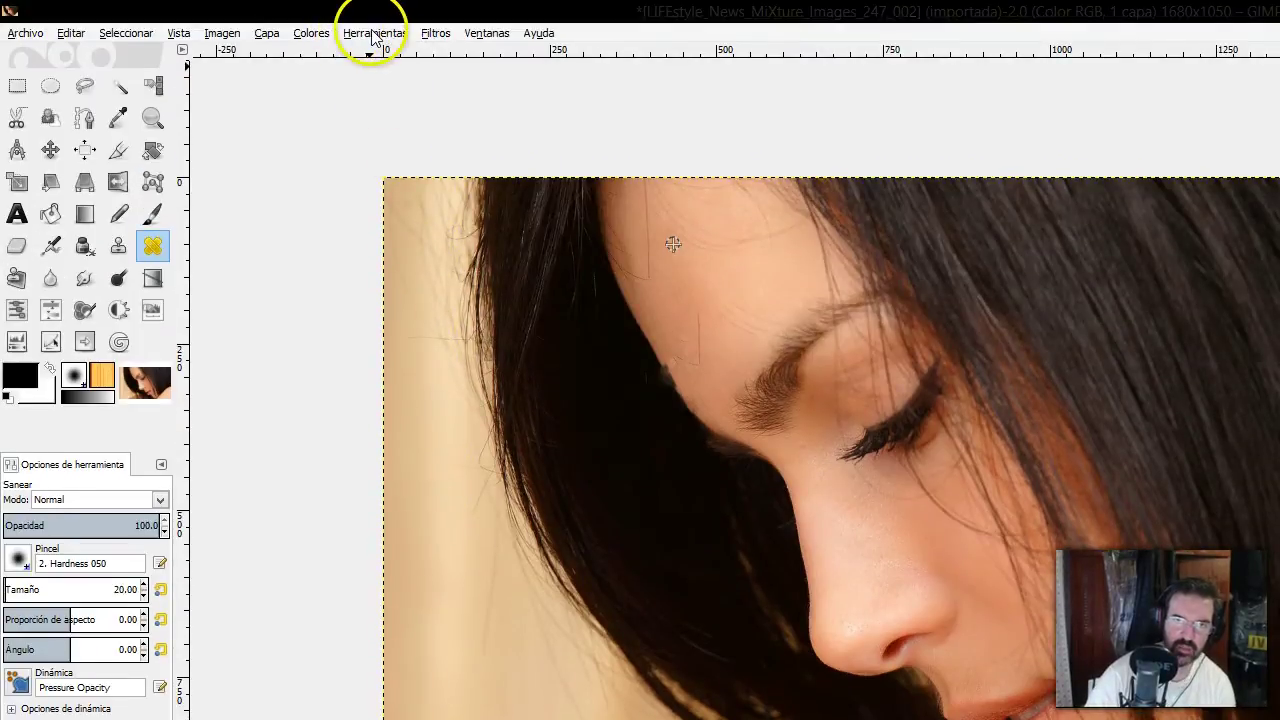
# Activate Sanear via Herramientas > Herramientas de pintura, ready at size 20, opacity 100.
pyautogui.click(373, 37)
pyautogui.moveTo(422, 71)
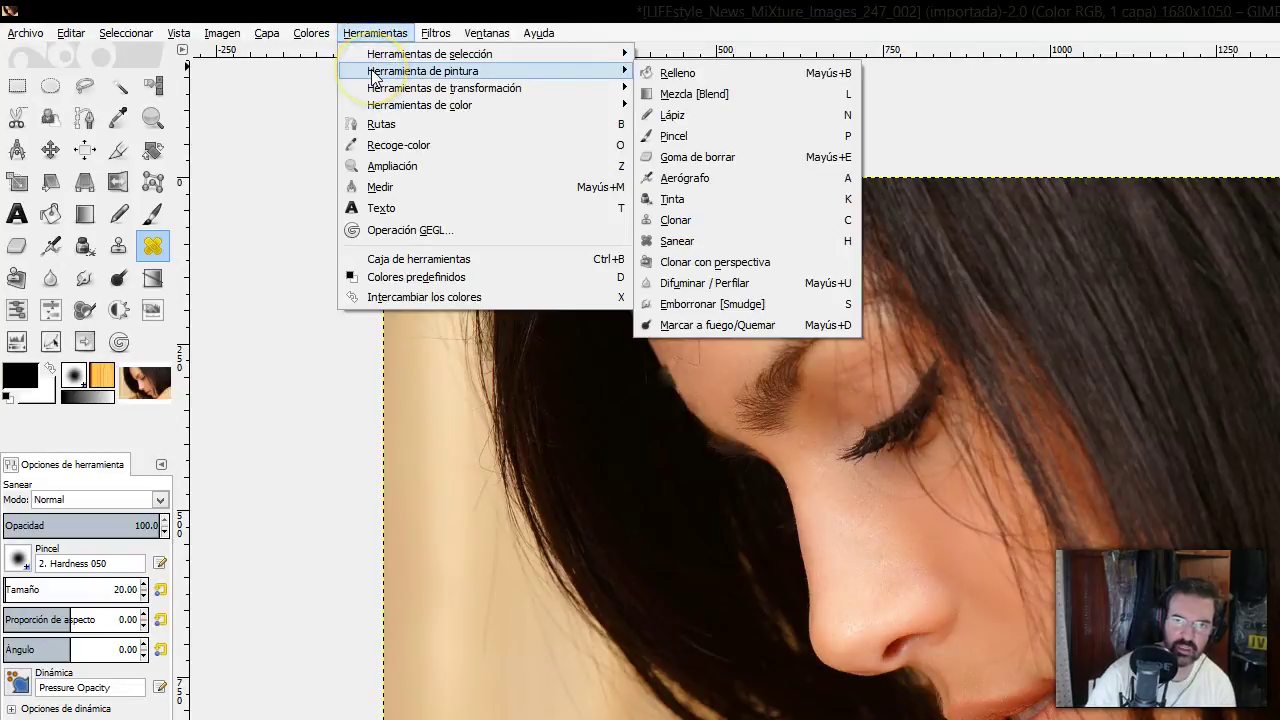
pyautogui.click(714, 241)
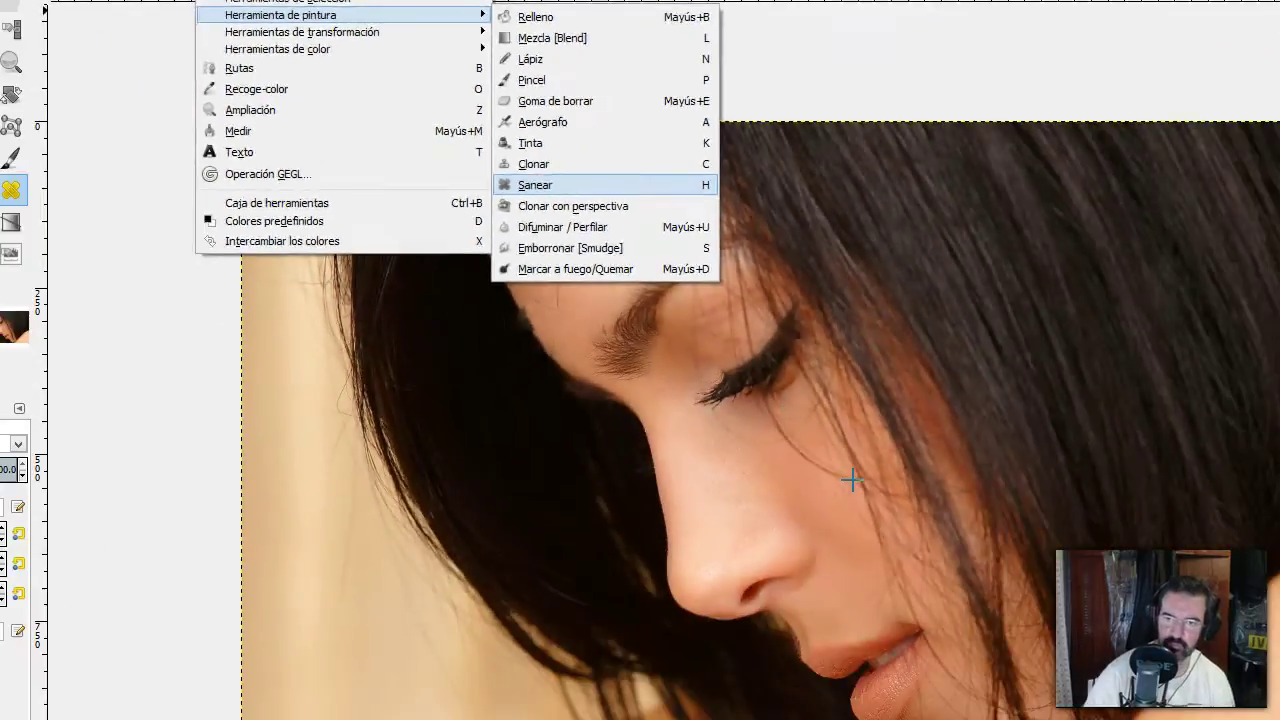
pyautogui.click(853, 480)
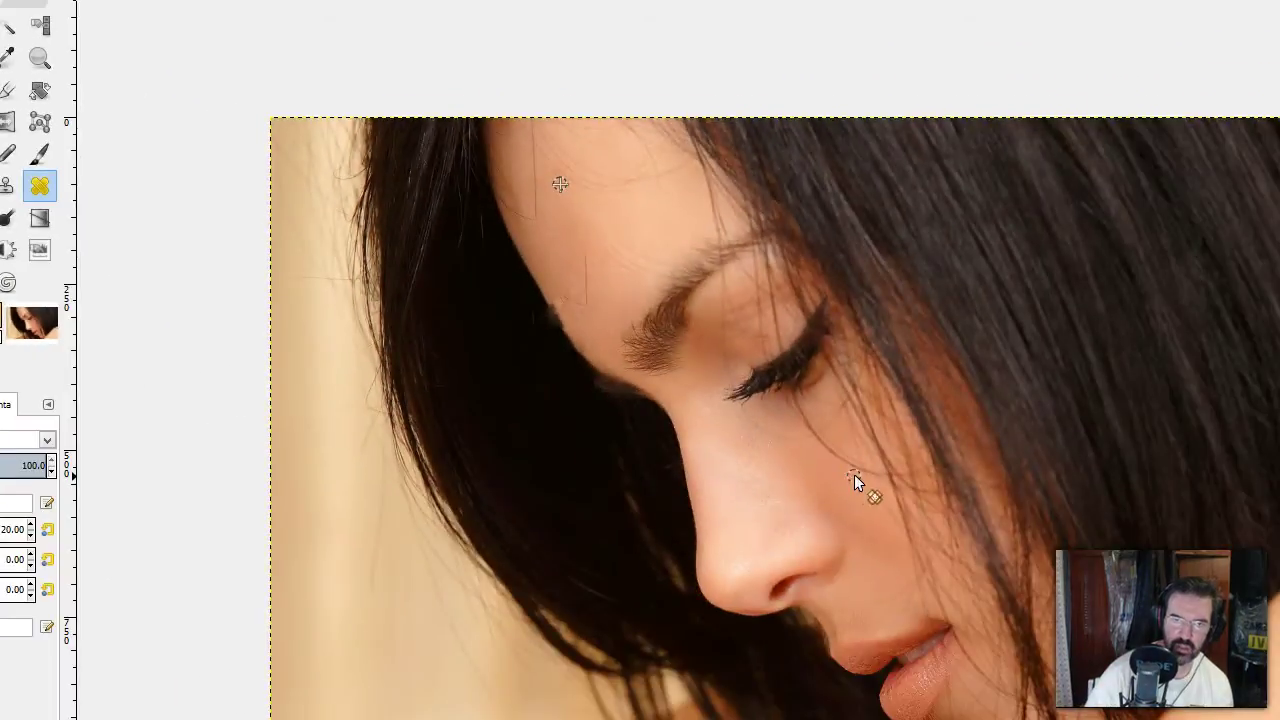
pyautogui.click(613, 290)
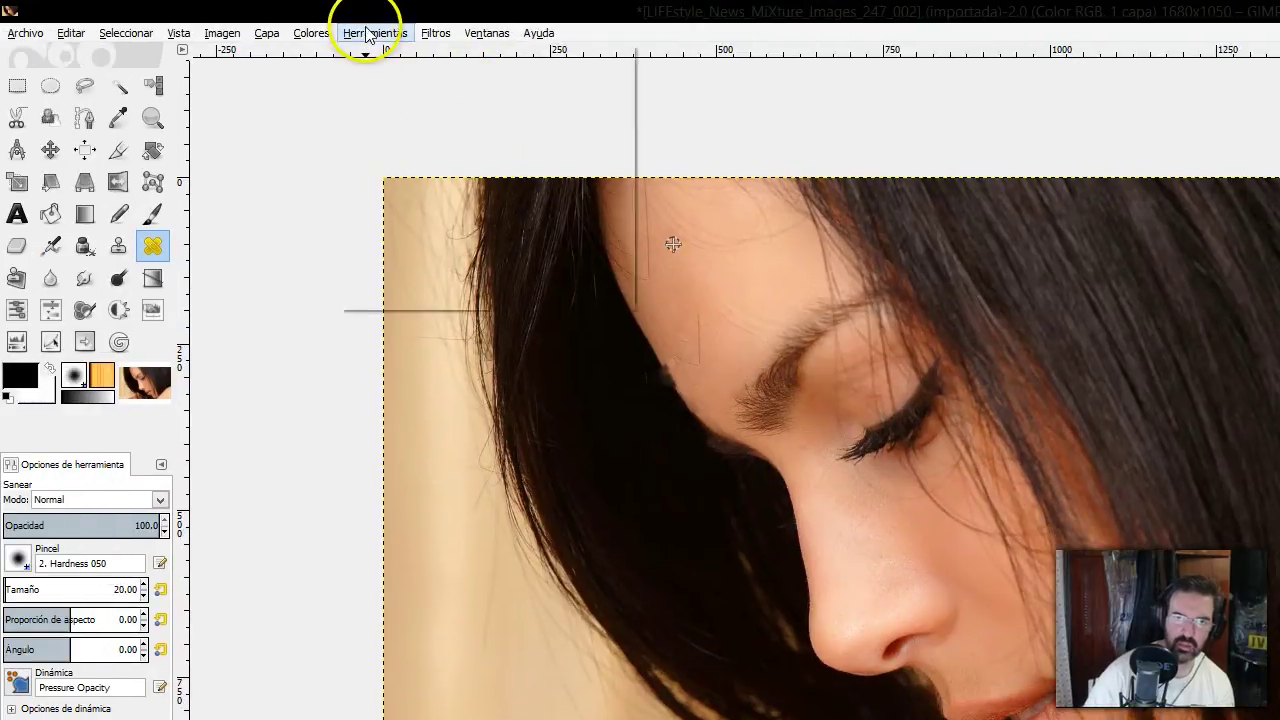
pyautogui.click(372, 32)
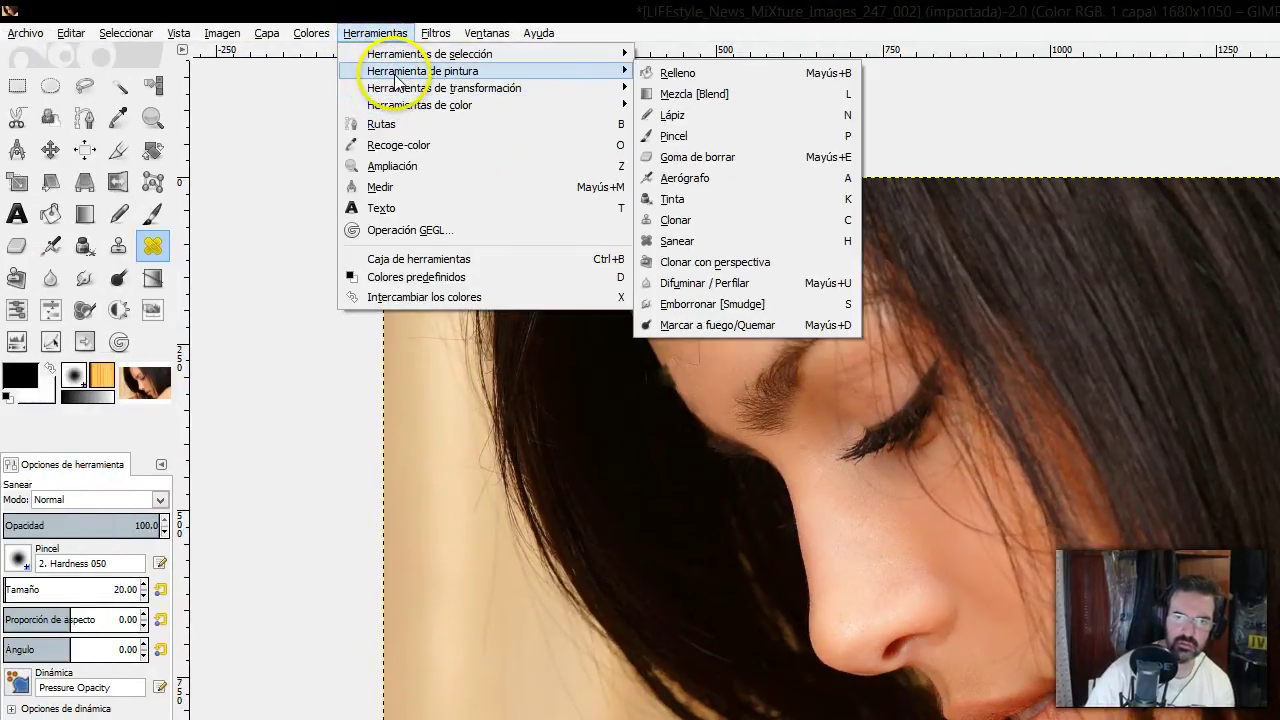
pyautogui.moveTo(170, 42)
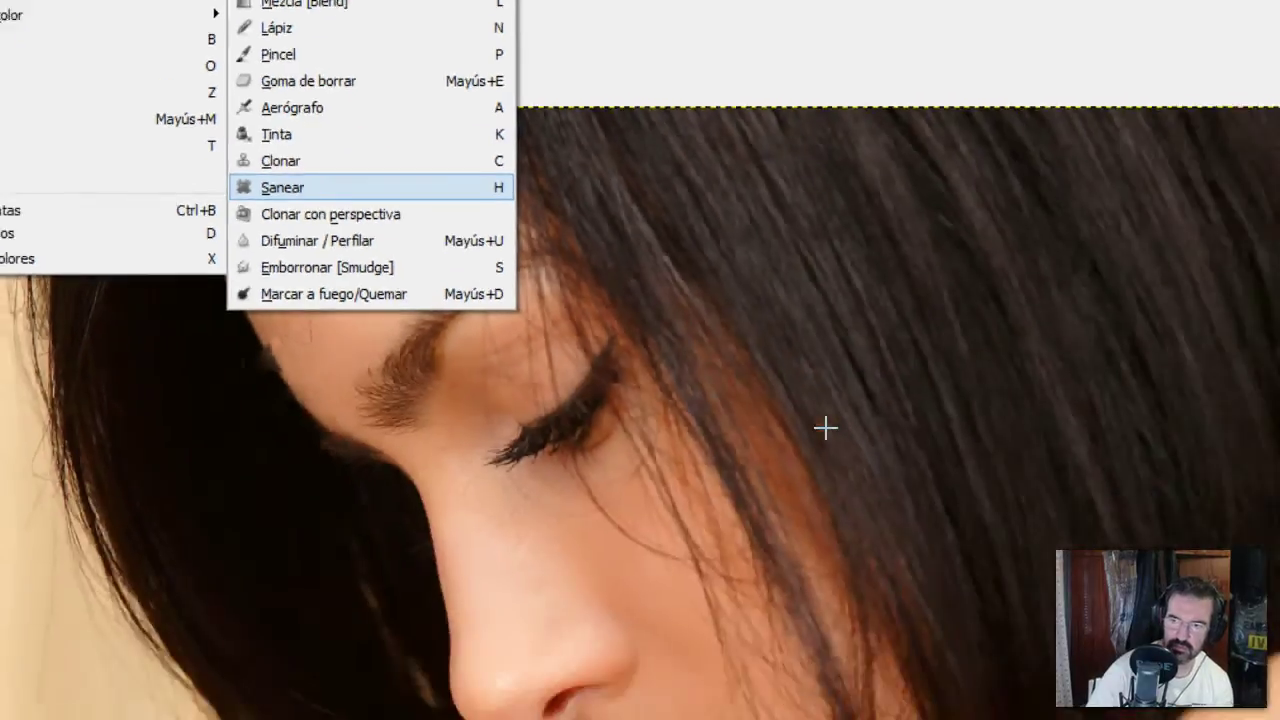
pyautogui.click(825, 430)
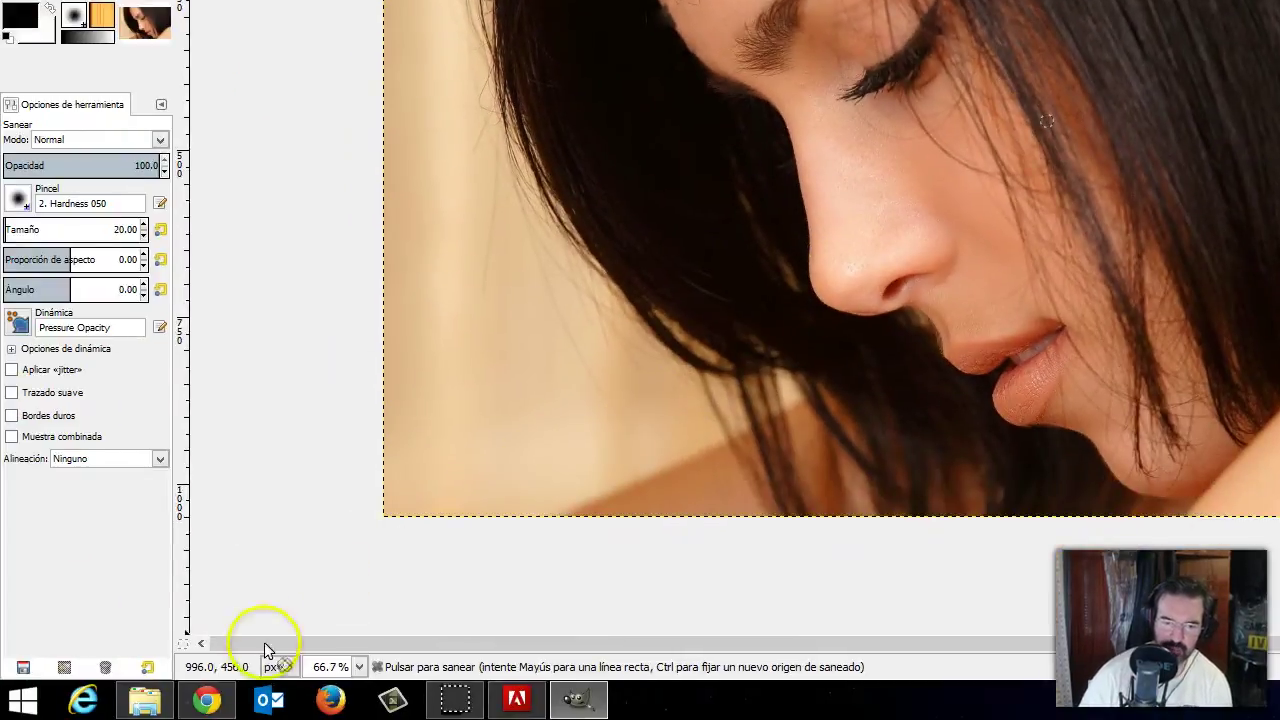
pyautogui.click(207, 703)
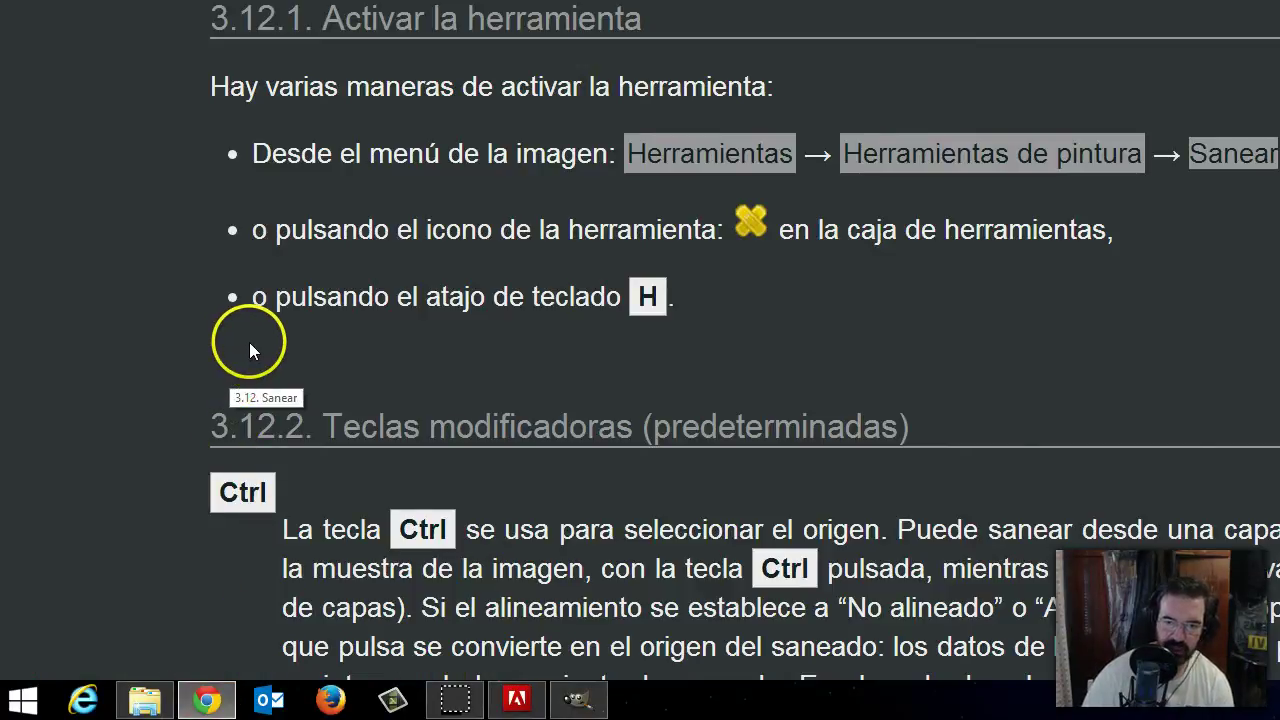
pyautogui.scroll(-2, 460, 245)
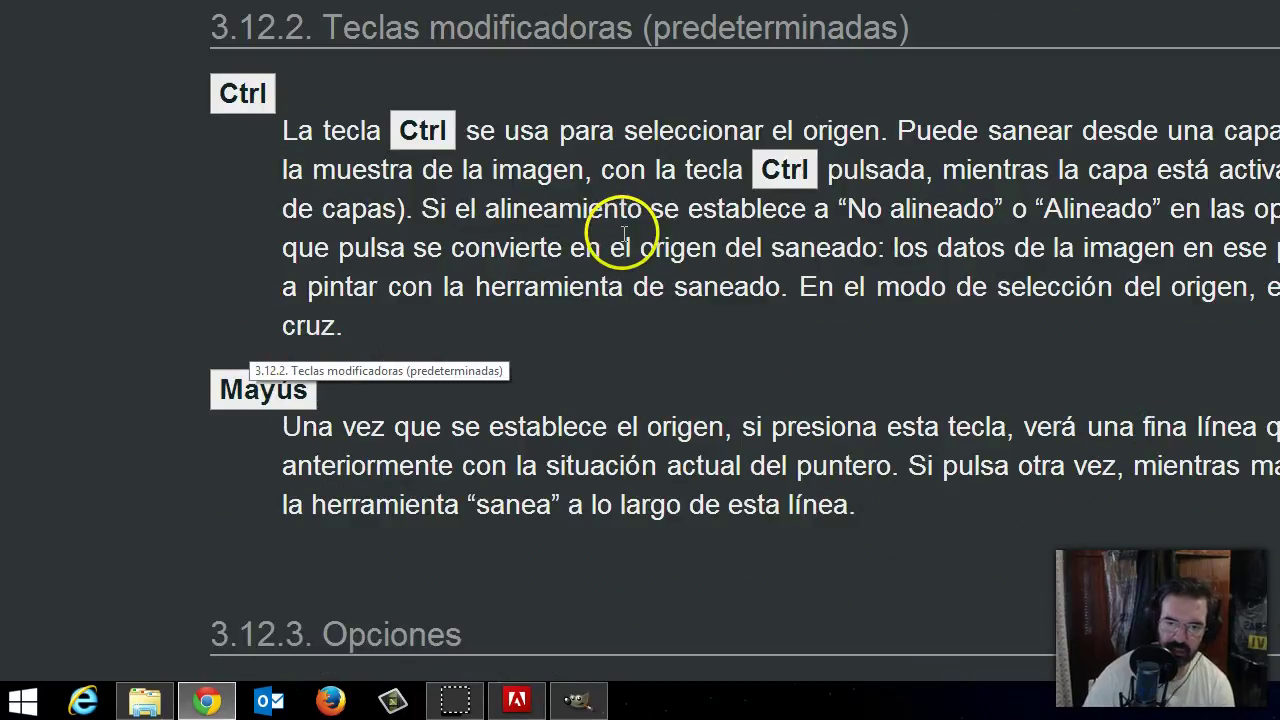
pyautogui.scroll(1, 470, 214)
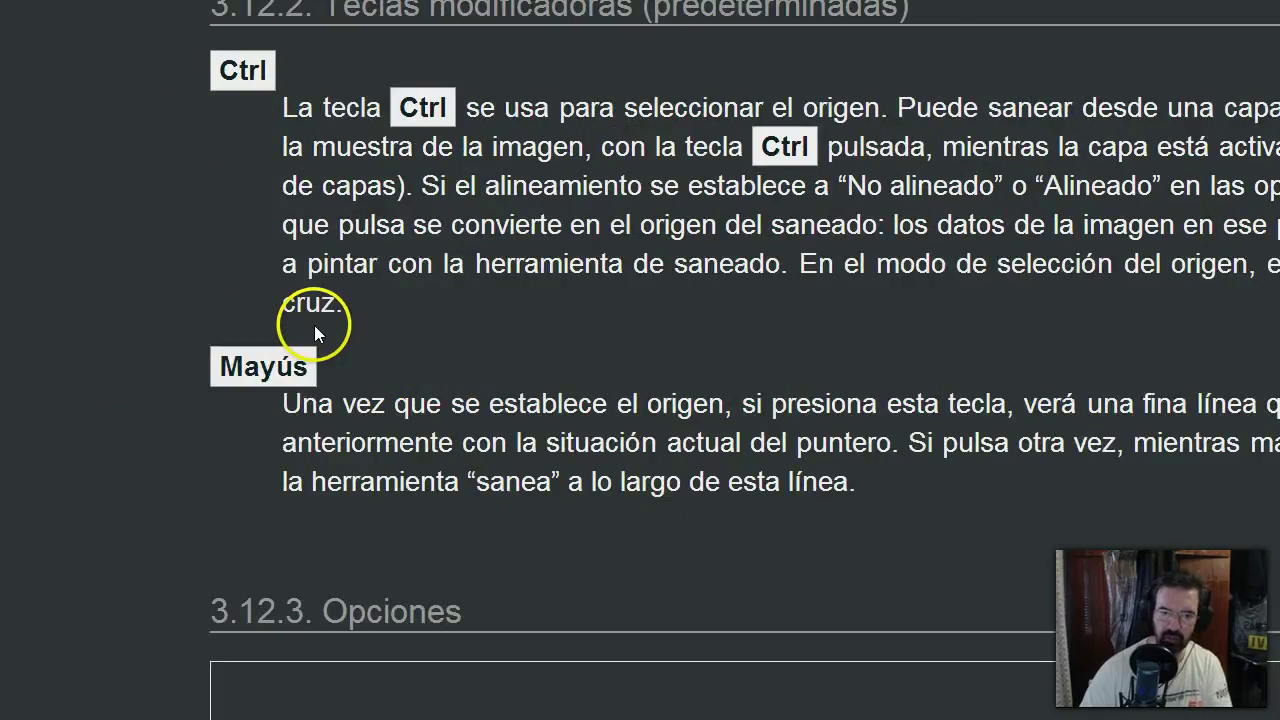
pyautogui.scroll(-3, 371, 336)
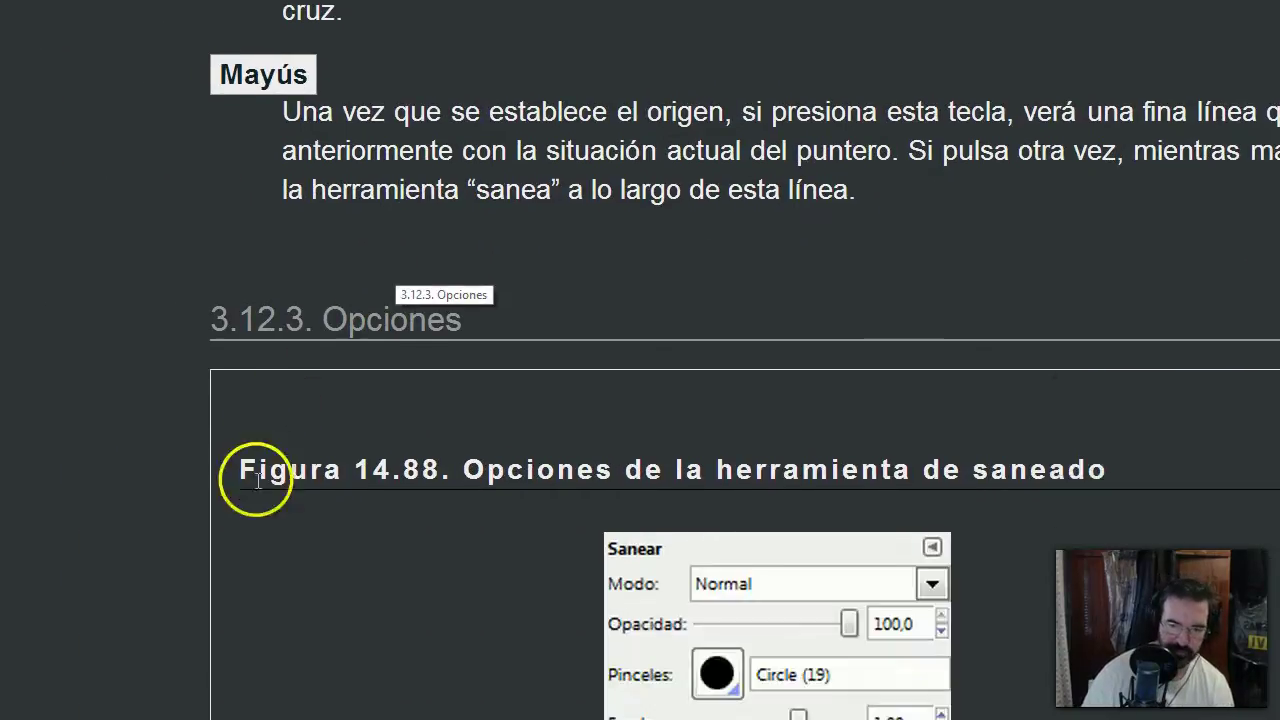
pyautogui.click(578, 700)
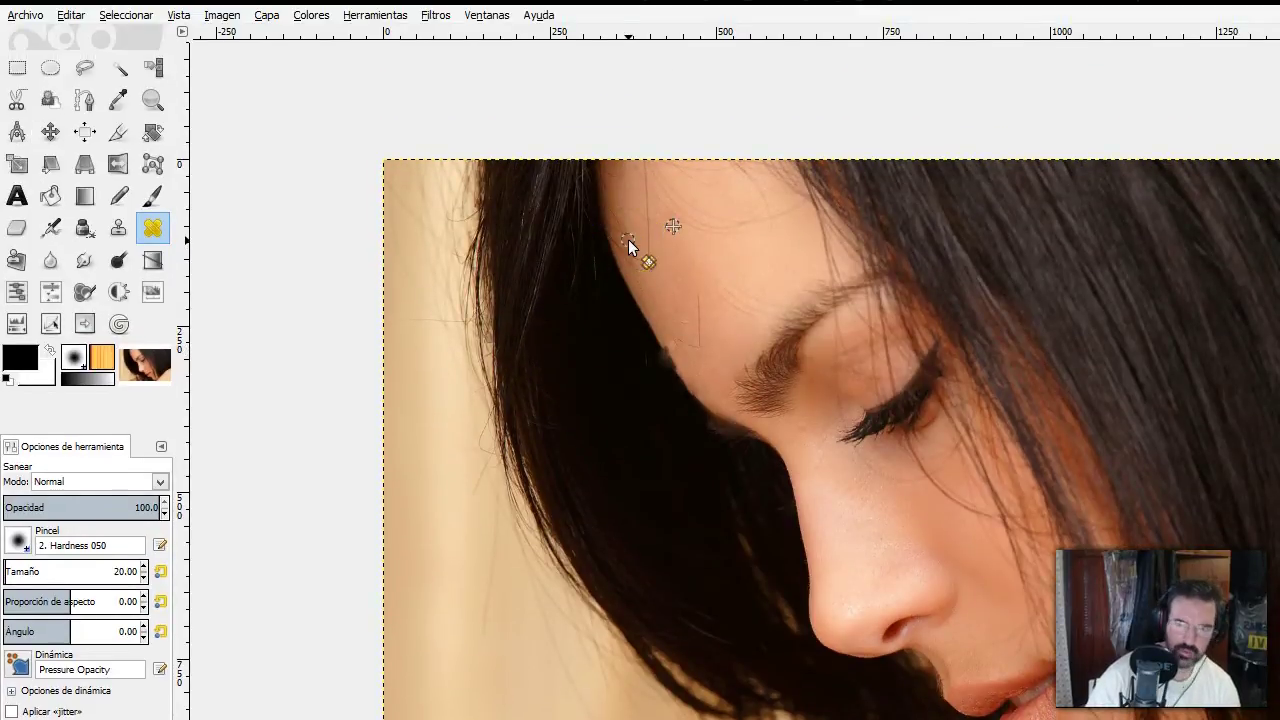
# Heal two forehead blemishes, then brush heal strokes from nose bridge and cheek up to the hairline.
pyautogui.press('shift')
pyautogui.keyDown('shift'); pyautogui.click(673, 232); pyautogui.keyUp('shift')
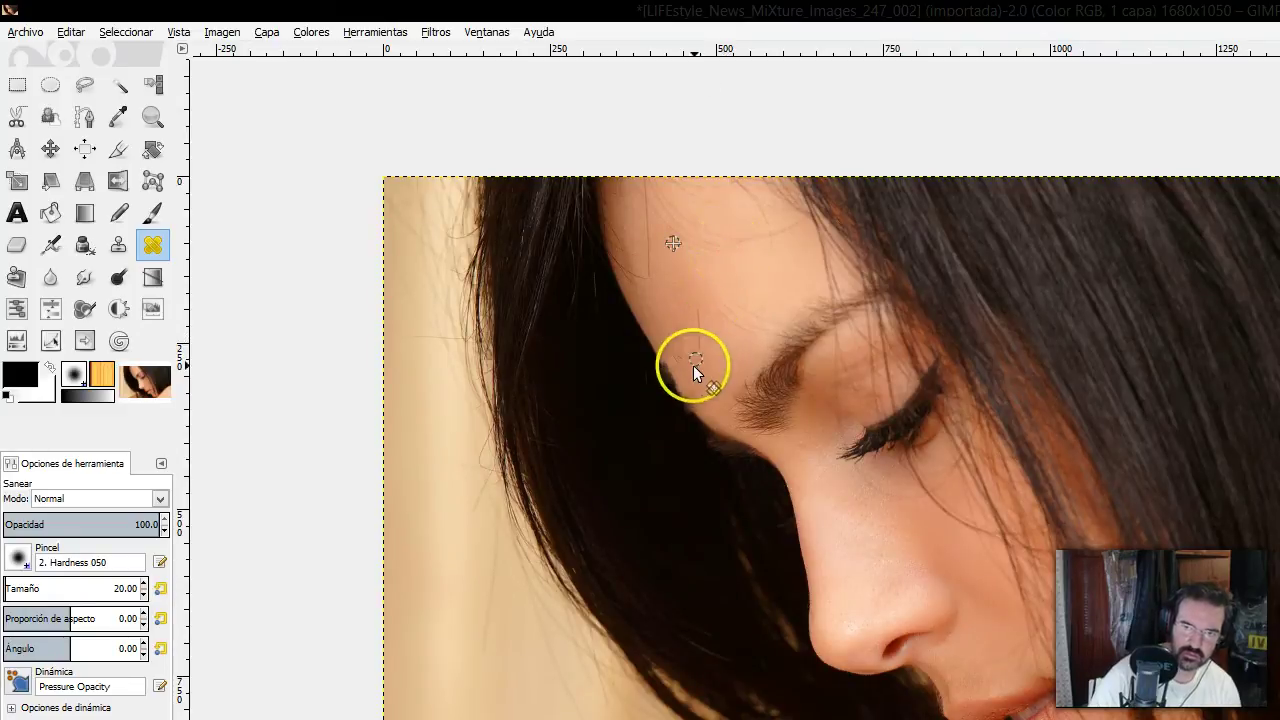
pyautogui.keyDown('shift'); pyautogui.click(651, 275); pyautogui.keyUp('shift')
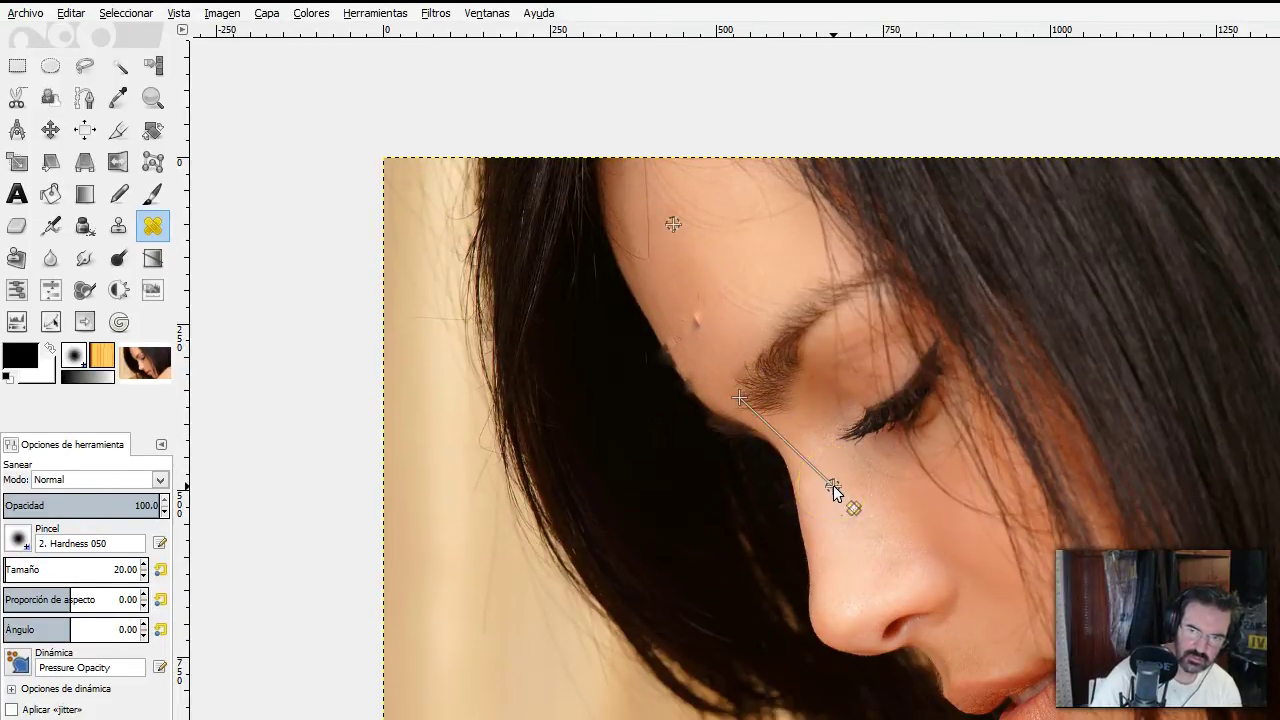
pyautogui.keyDown('shift'); pyautogui.click(833, 487); pyautogui.keyUp('shift')
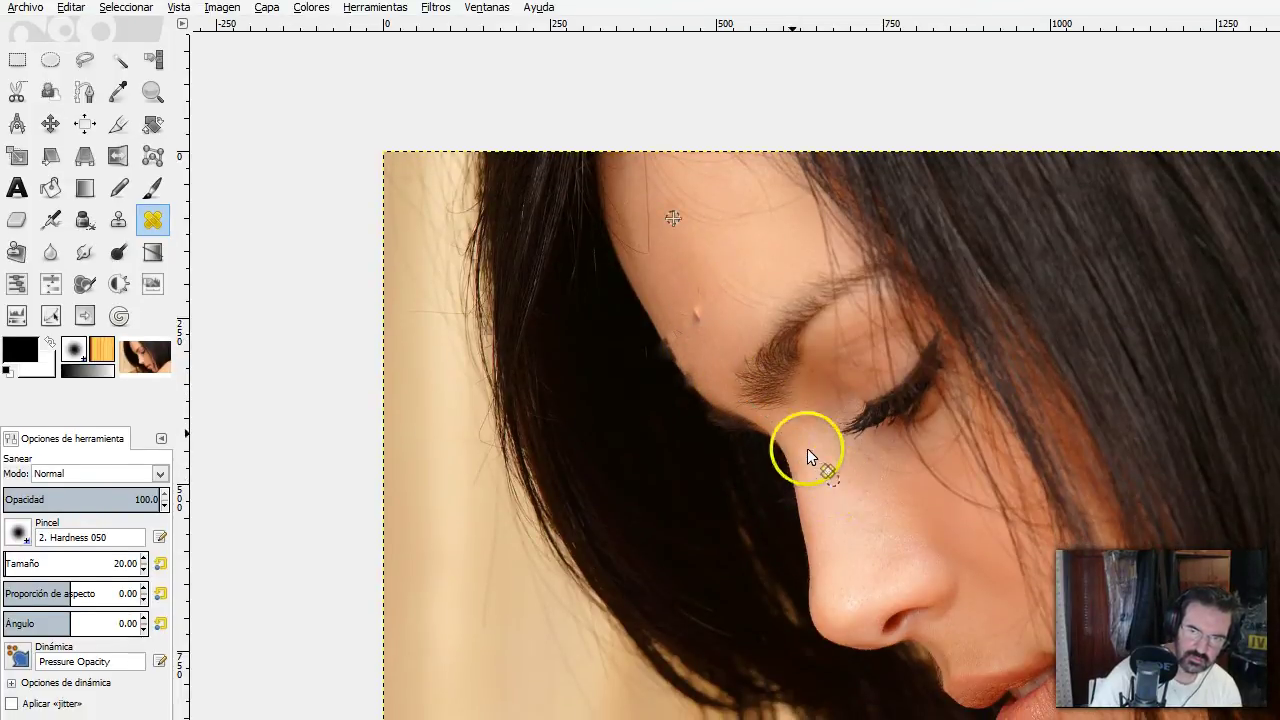
pyautogui.moveTo(833, 487); pyautogui.dragTo(625, 214)
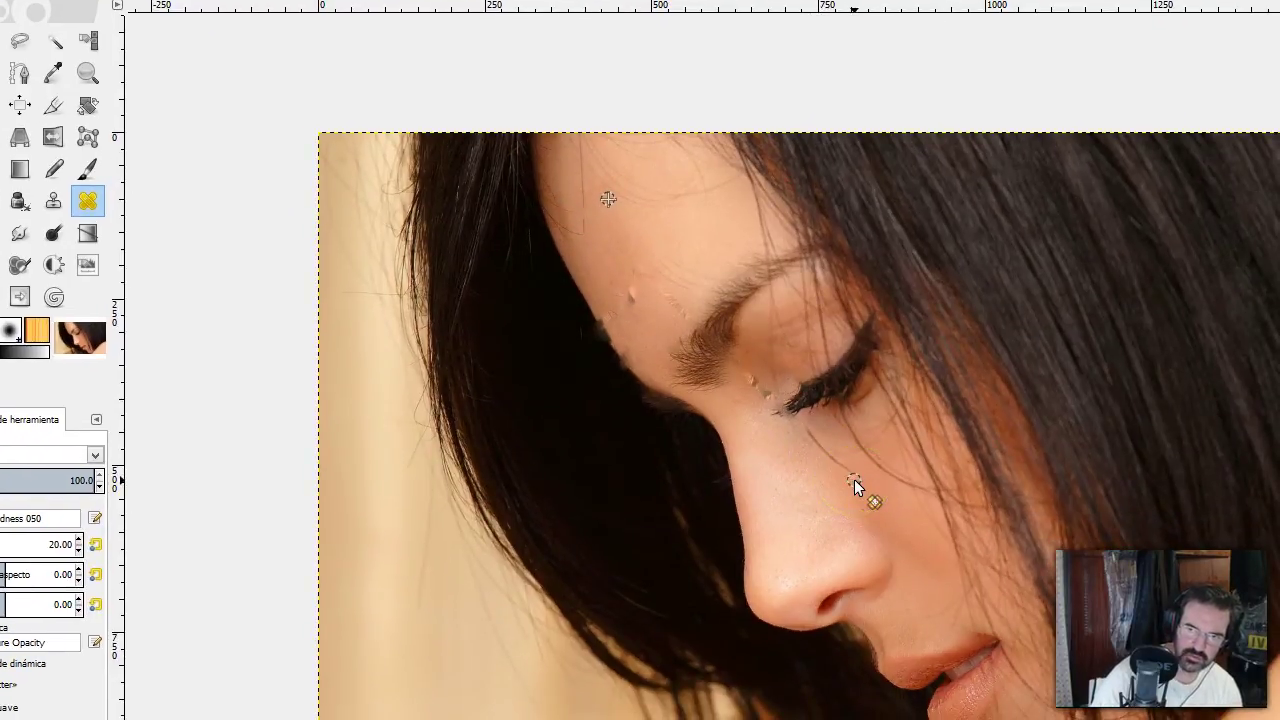
pyautogui.moveTo(854, 487); pyautogui.dragTo(549, 170)
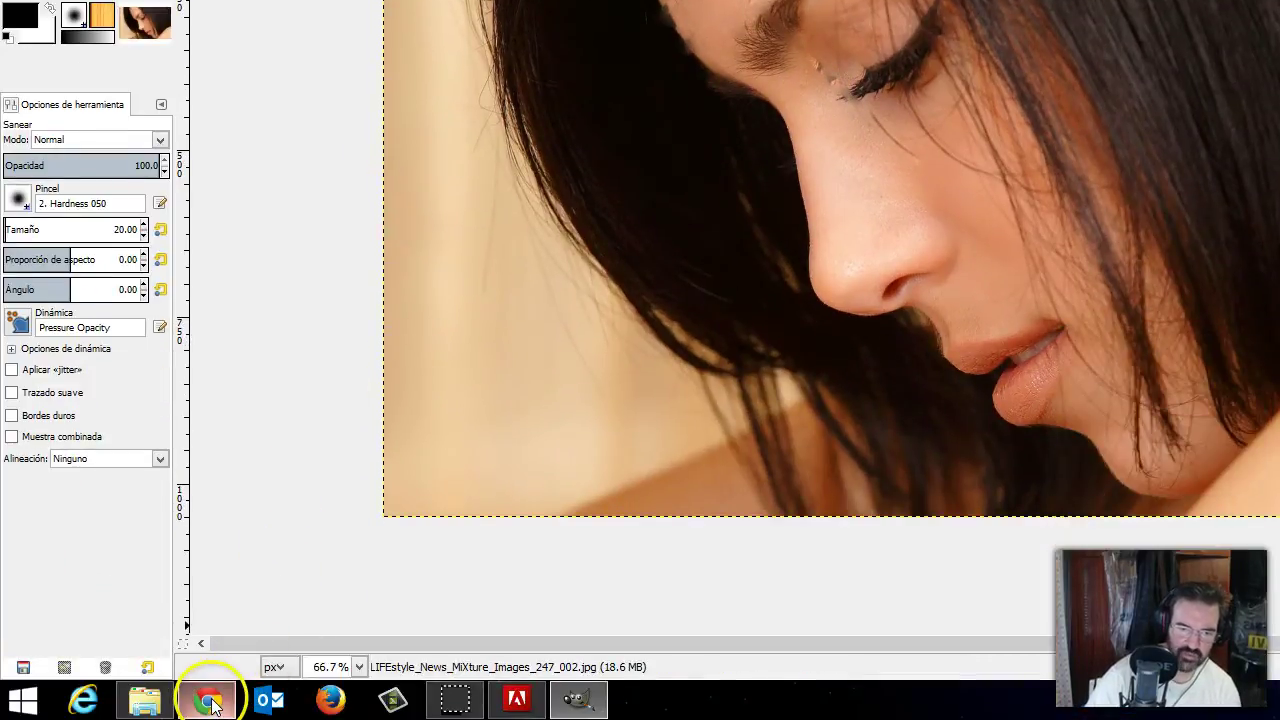
# Scroll further through the Sanear manual in Chrome, then return to GIMP.
pyautogui.click(206, 697)
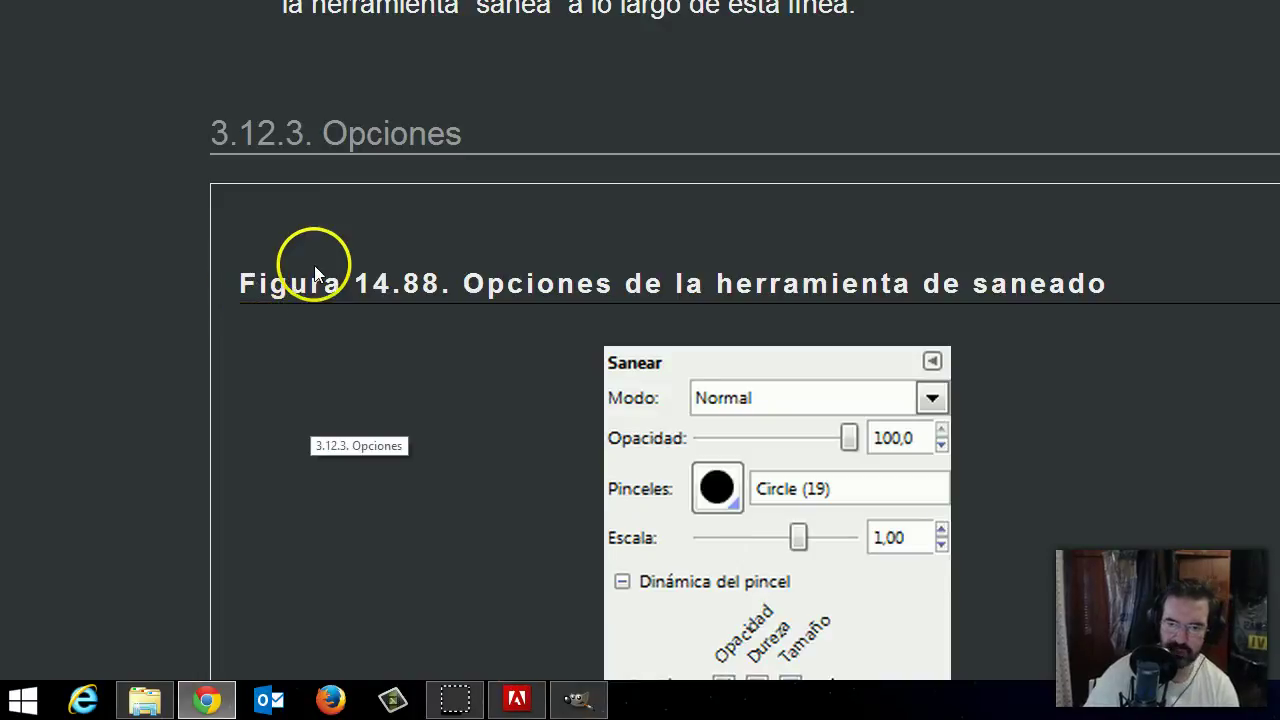
pyautogui.scroll(-3, 315, 265)
pyautogui.scroll(-3, 315, 265)
pyautogui.scroll(-3, 315, 265)
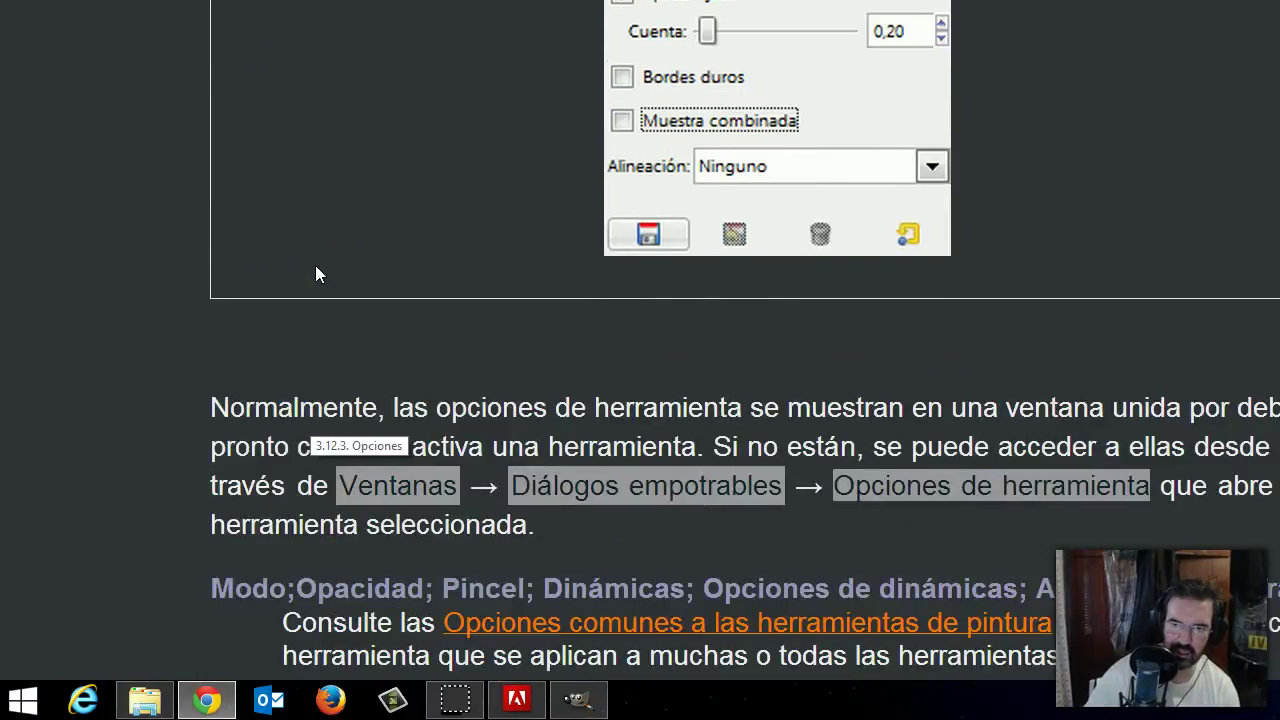
pyautogui.click(585, 702)
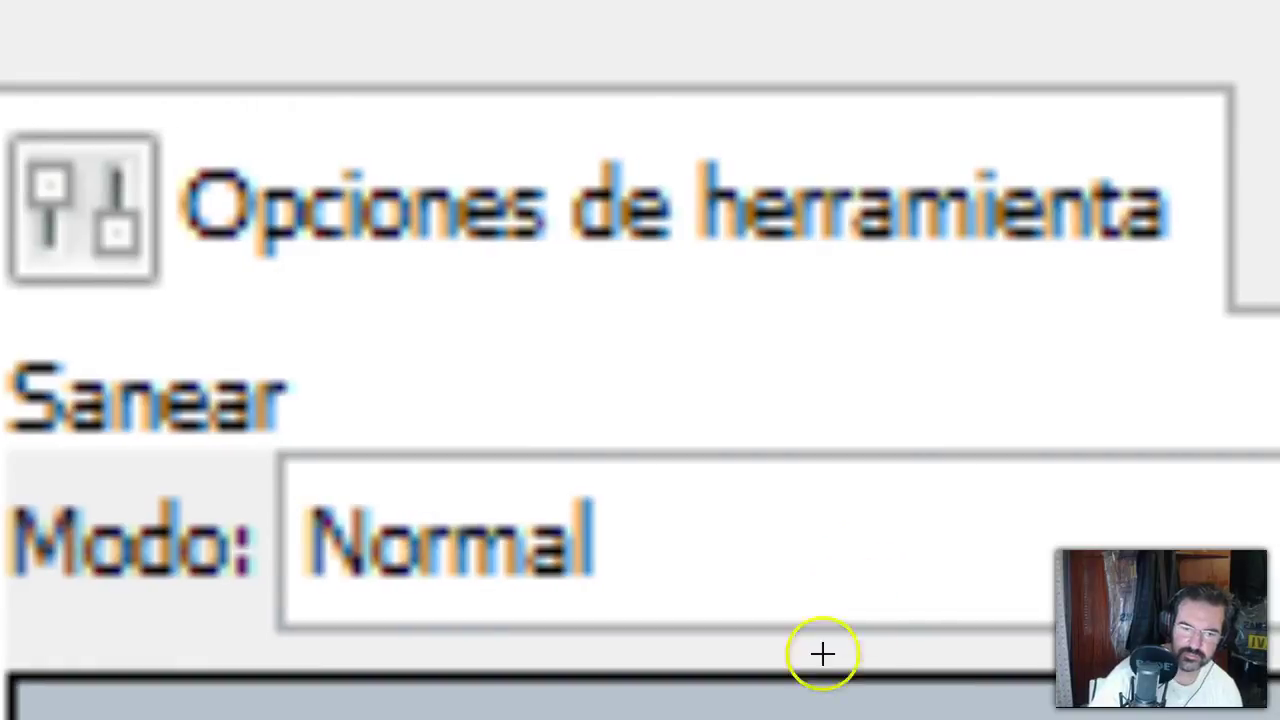
pyautogui.moveTo(810, 650); pyautogui.dragTo(828, 712)
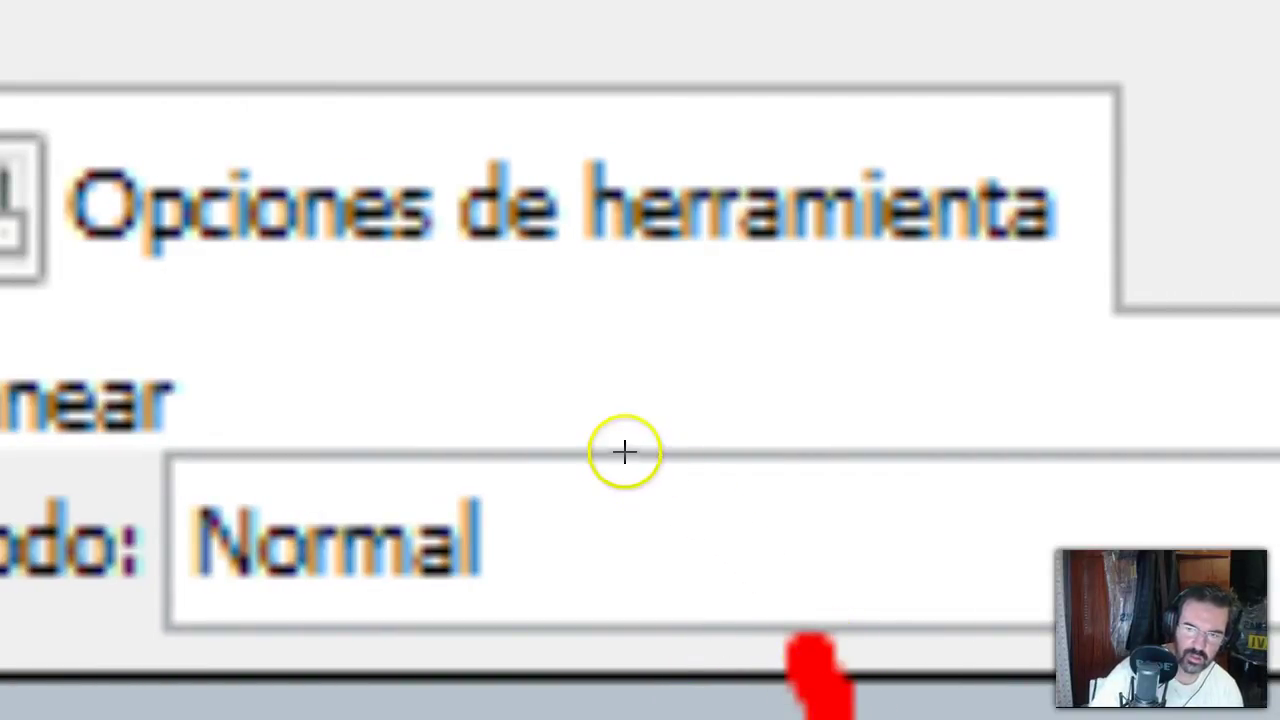
pyautogui.moveTo(253, 282); pyautogui.dragTo(1085, 290)
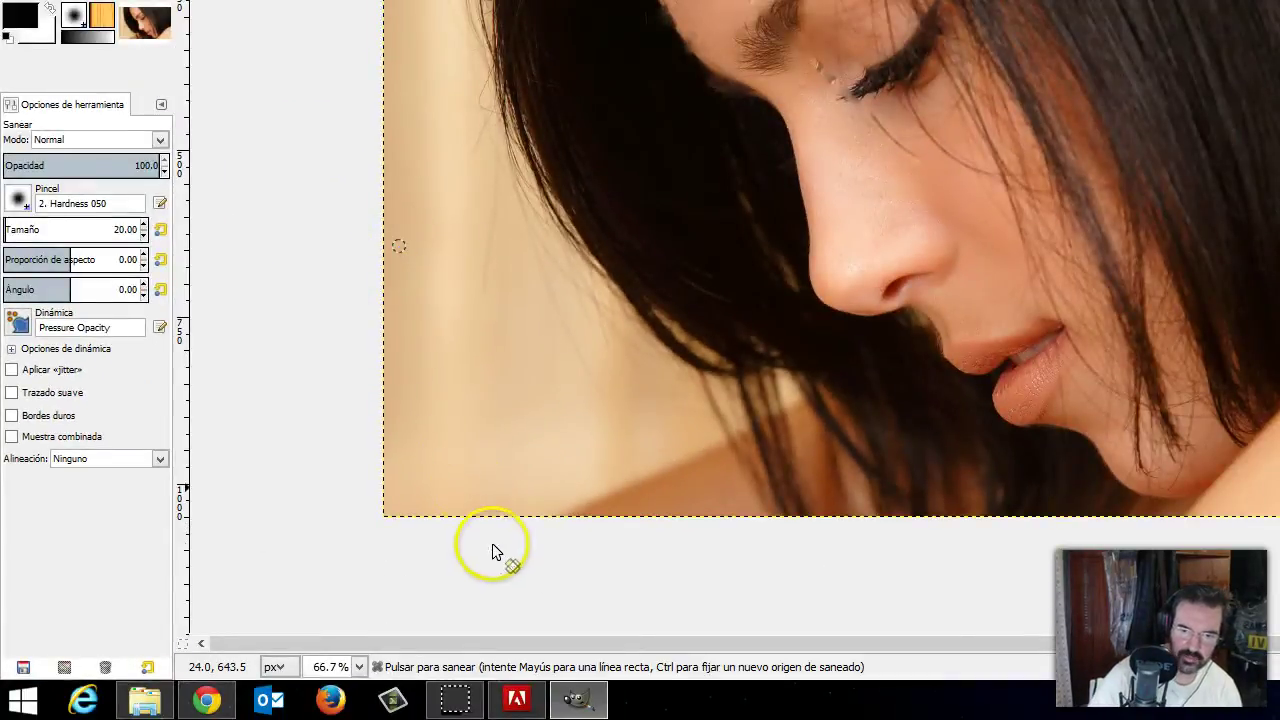
pyautogui.click(207, 700)
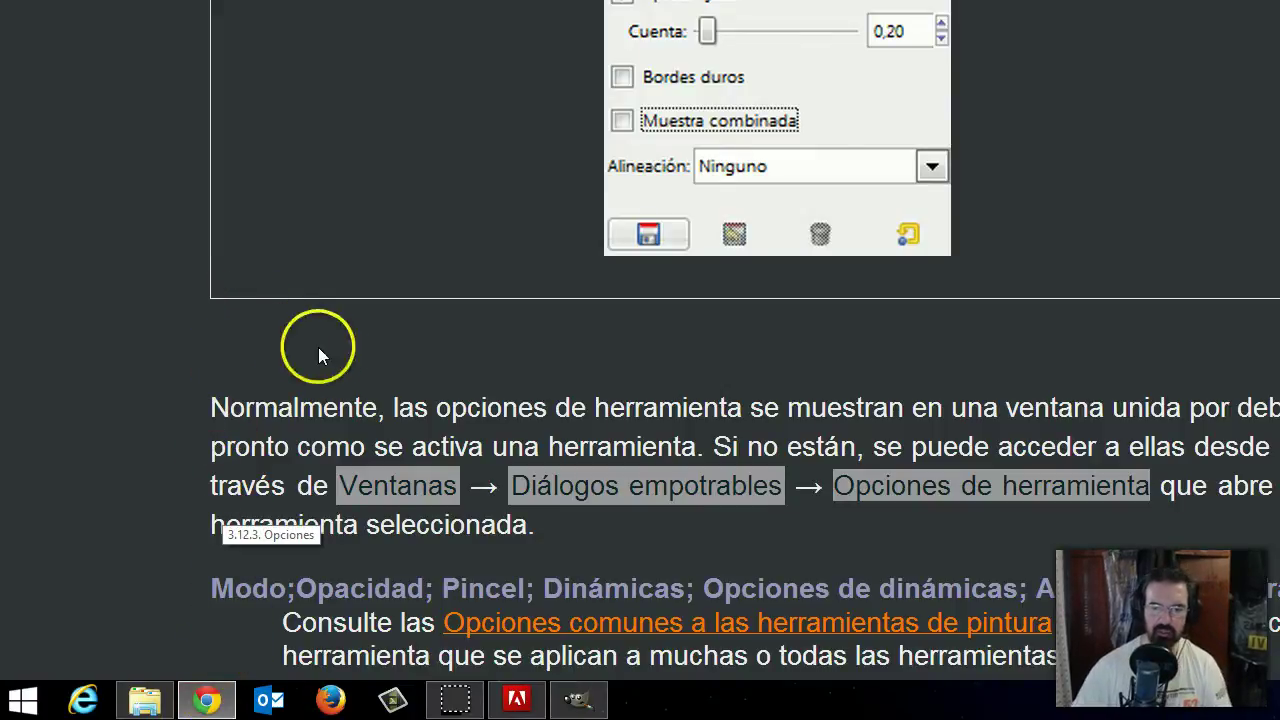
pyautogui.scroll(-1, 800, 372)
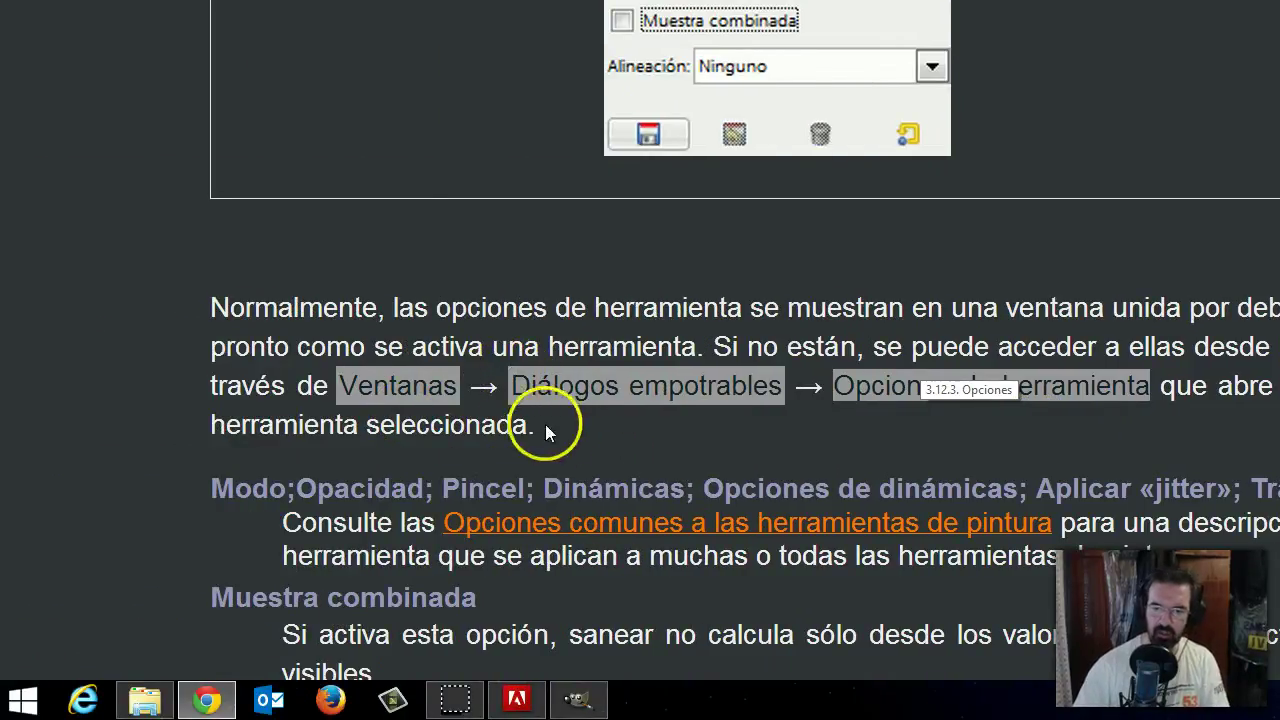
pyautogui.click(855, 408)
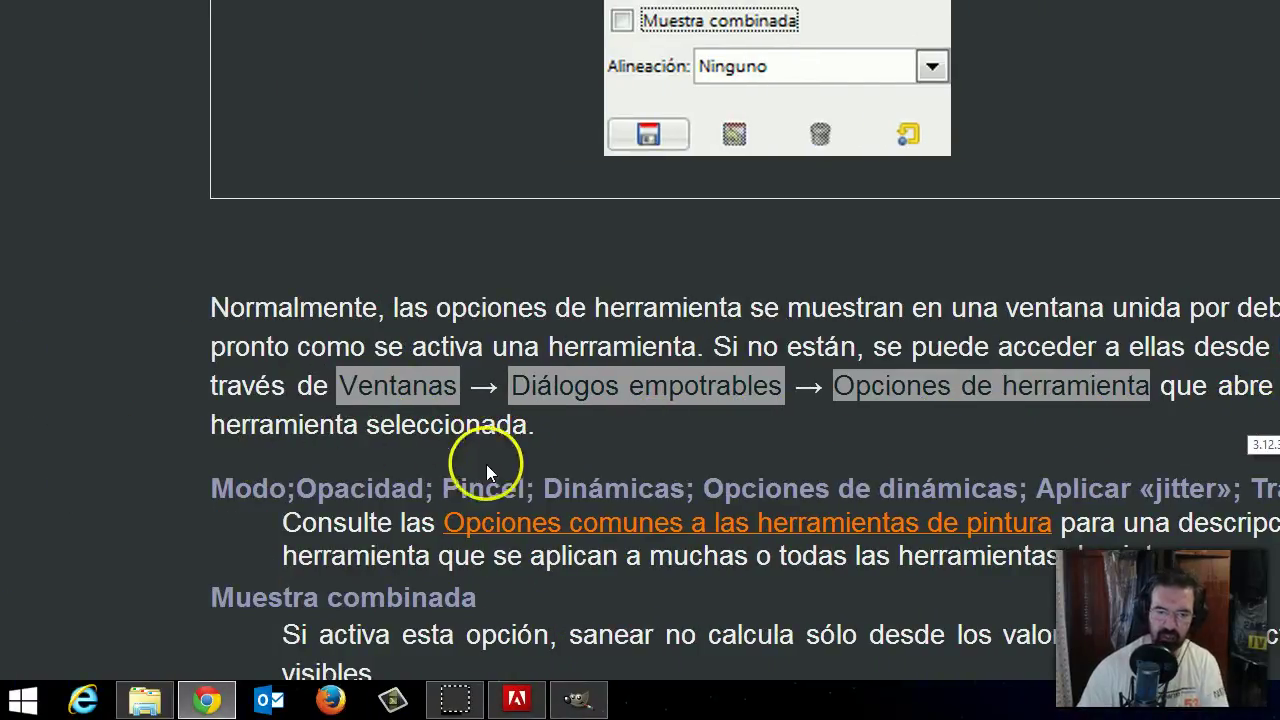
pyautogui.click(578, 699)
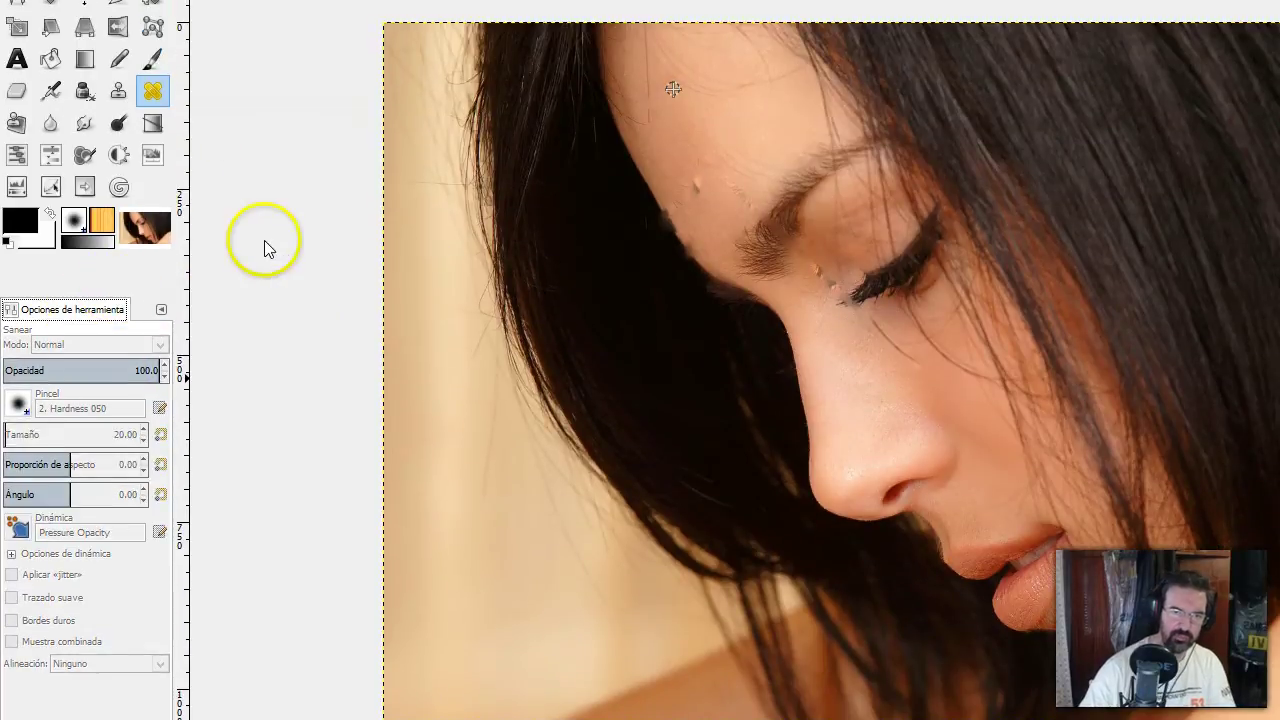
pyautogui.moveTo(266, 244); pyautogui.dragTo(264, 246)
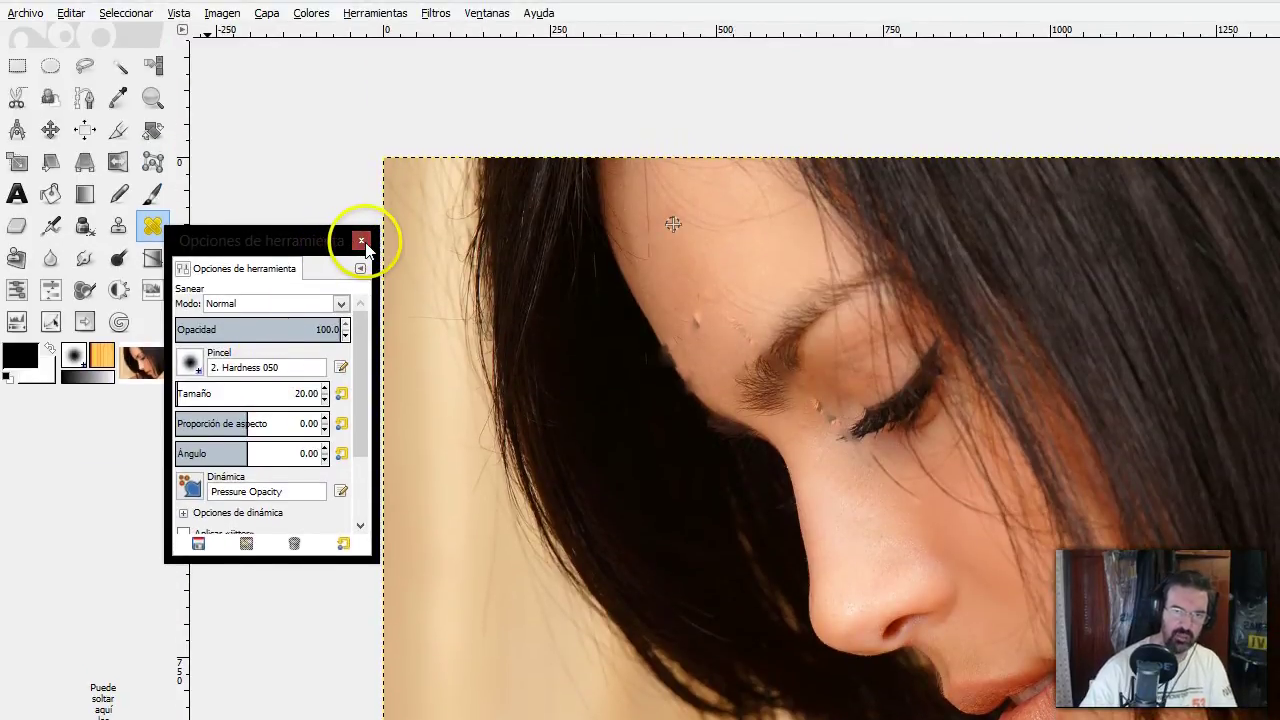
pyautogui.click(361, 241)
pyautogui.click(493, 35)
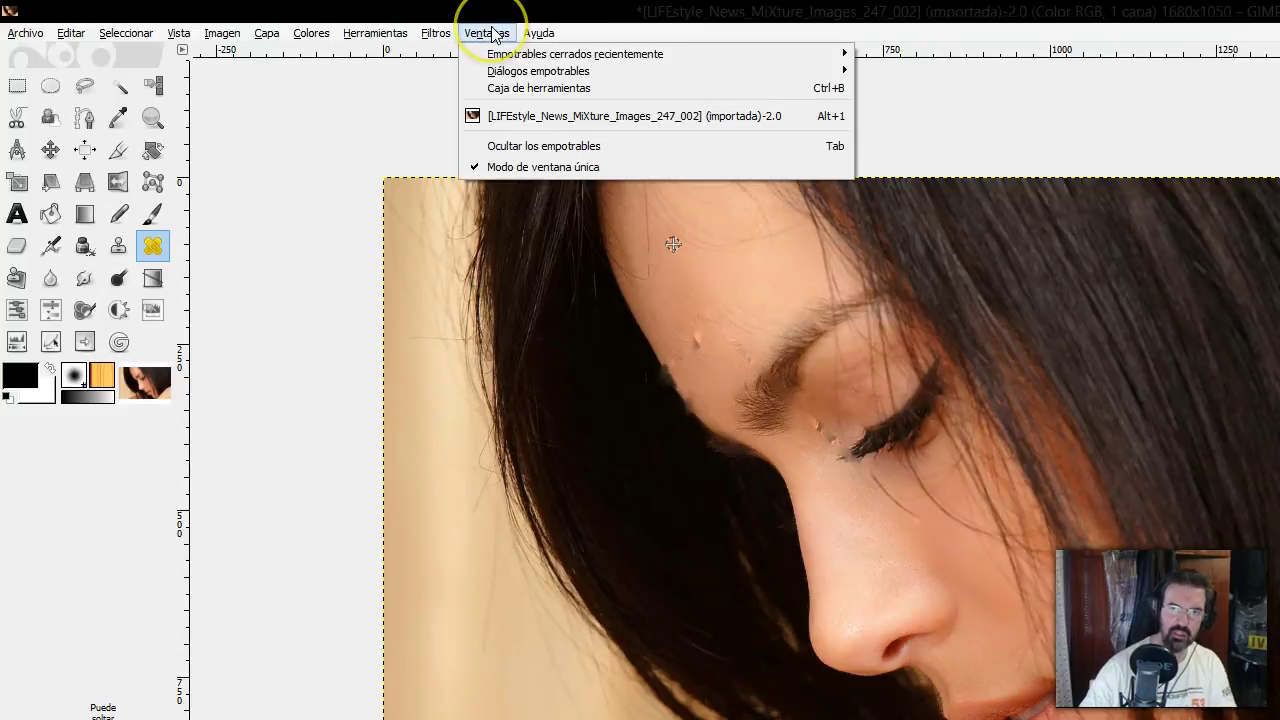
pyautogui.moveTo(538, 71)
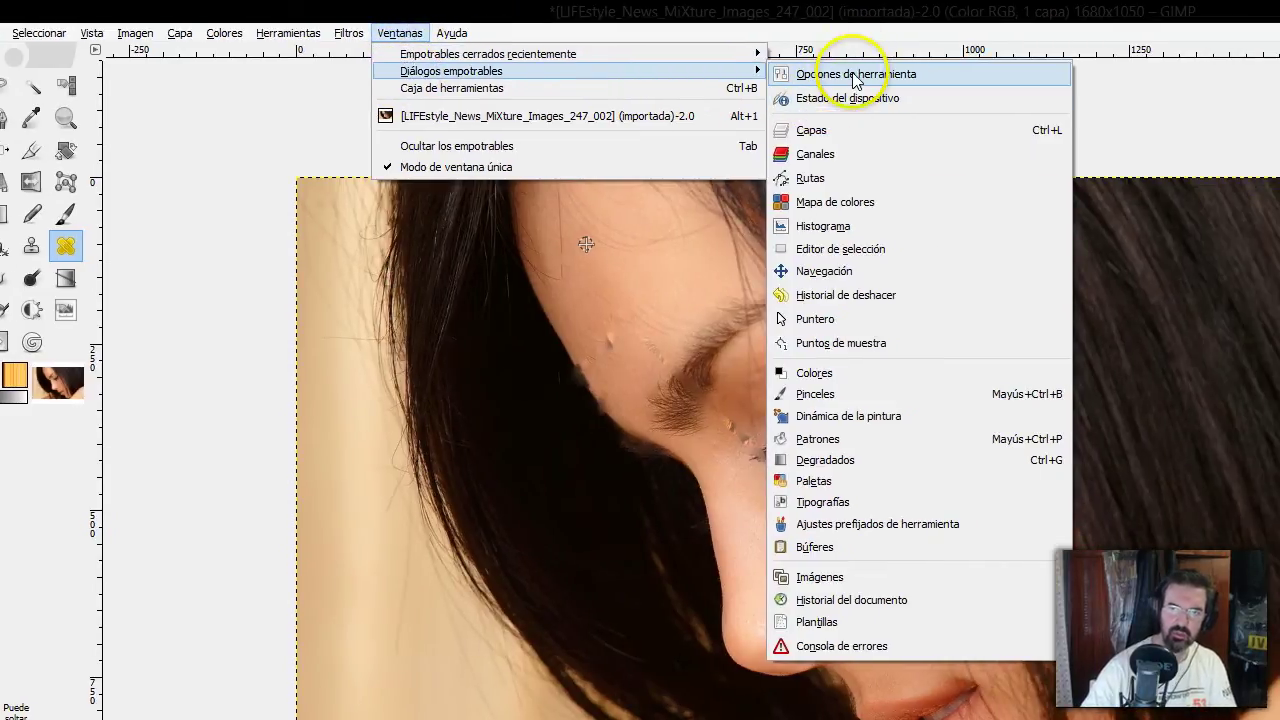
pyautogui.click(852, 72)
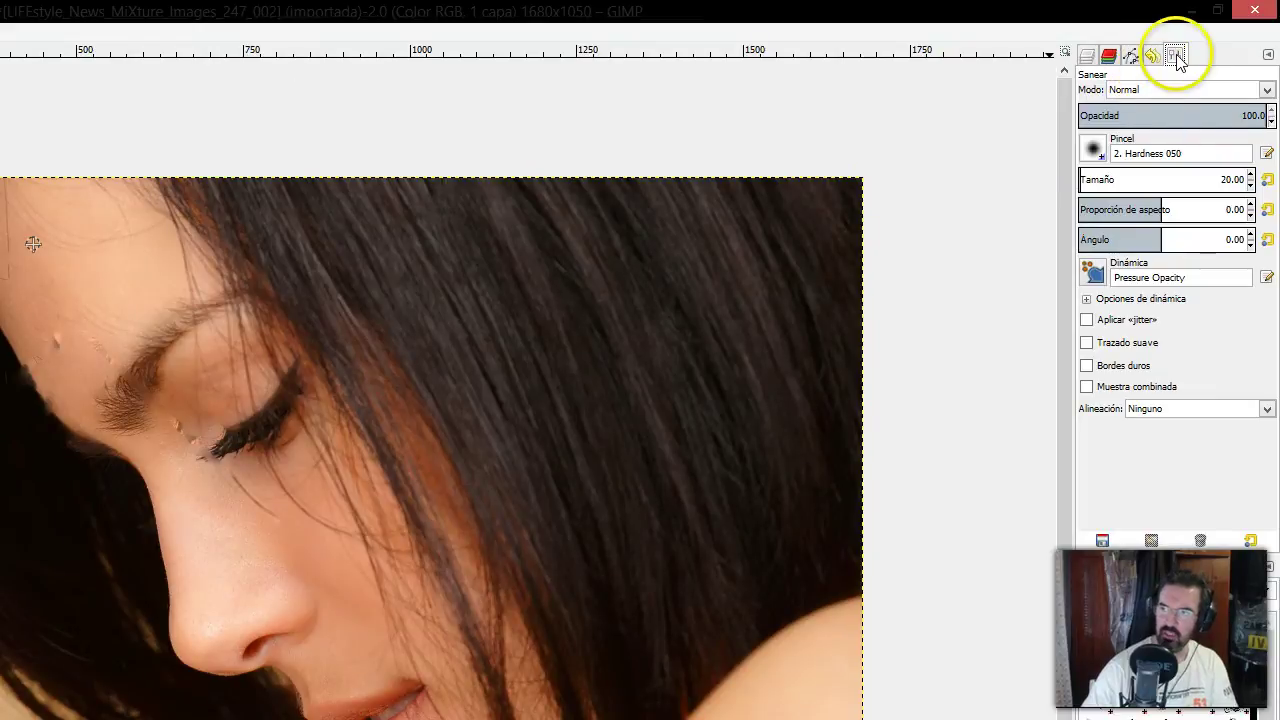
pyautogui.moveTo(1174, 55); pyautogui.dragTo(86, 508)
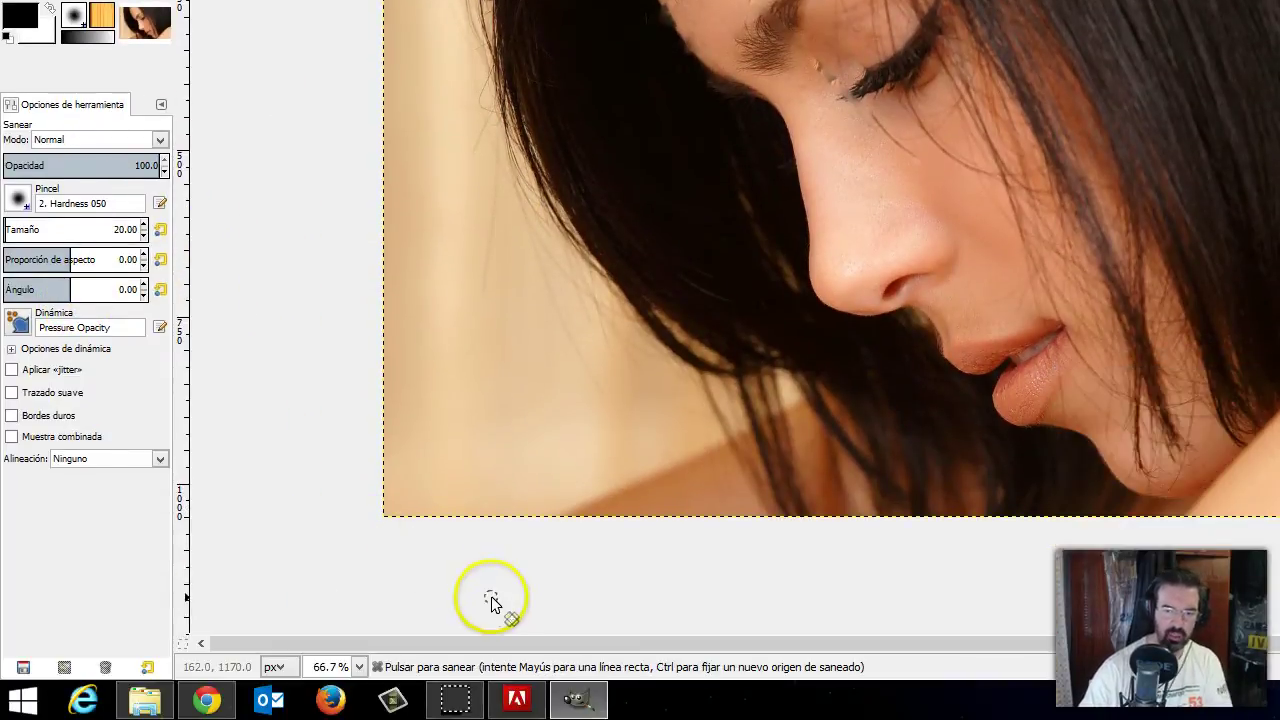
# Bring back Chrome's Sanear manual page at section 3.12.3 on Muestra combinada and Alineación.
pyautogui.click(206, 699)
pyautogui.scroll(-2, 260, 435)
pyautogui.scroll(-1, 237, 420)
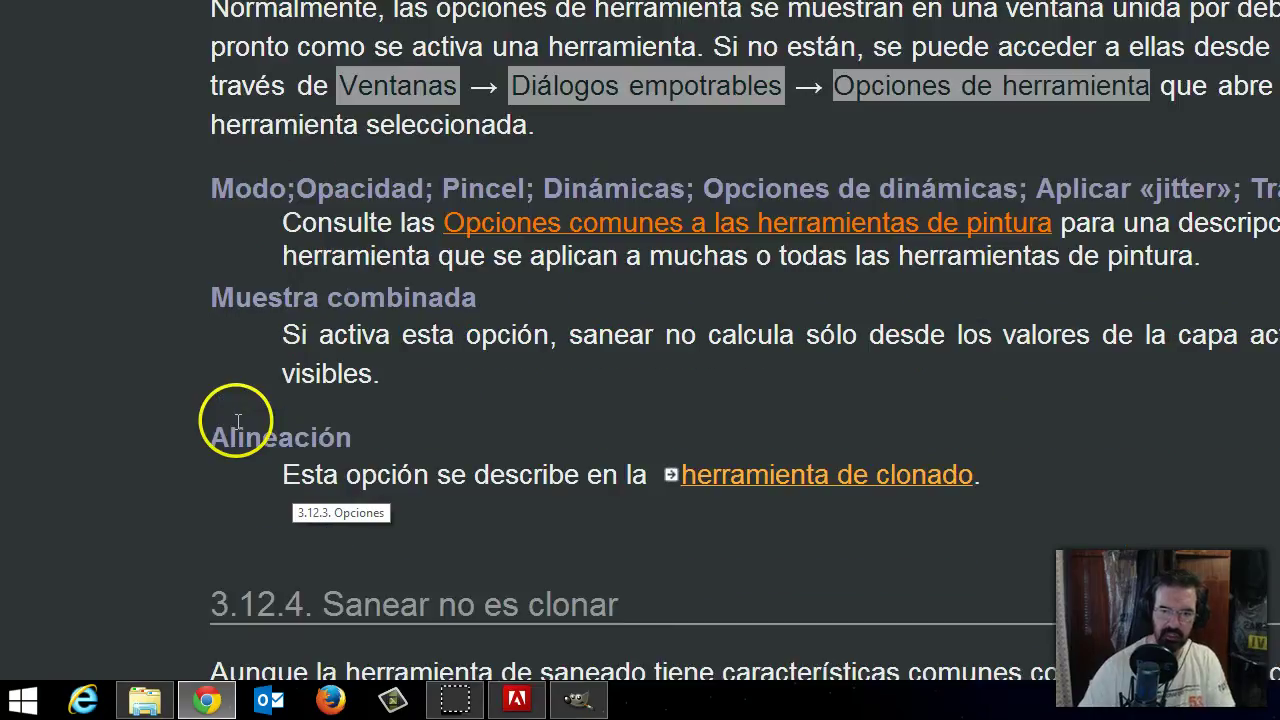
pyautogui.scroll(1, 268, 260)
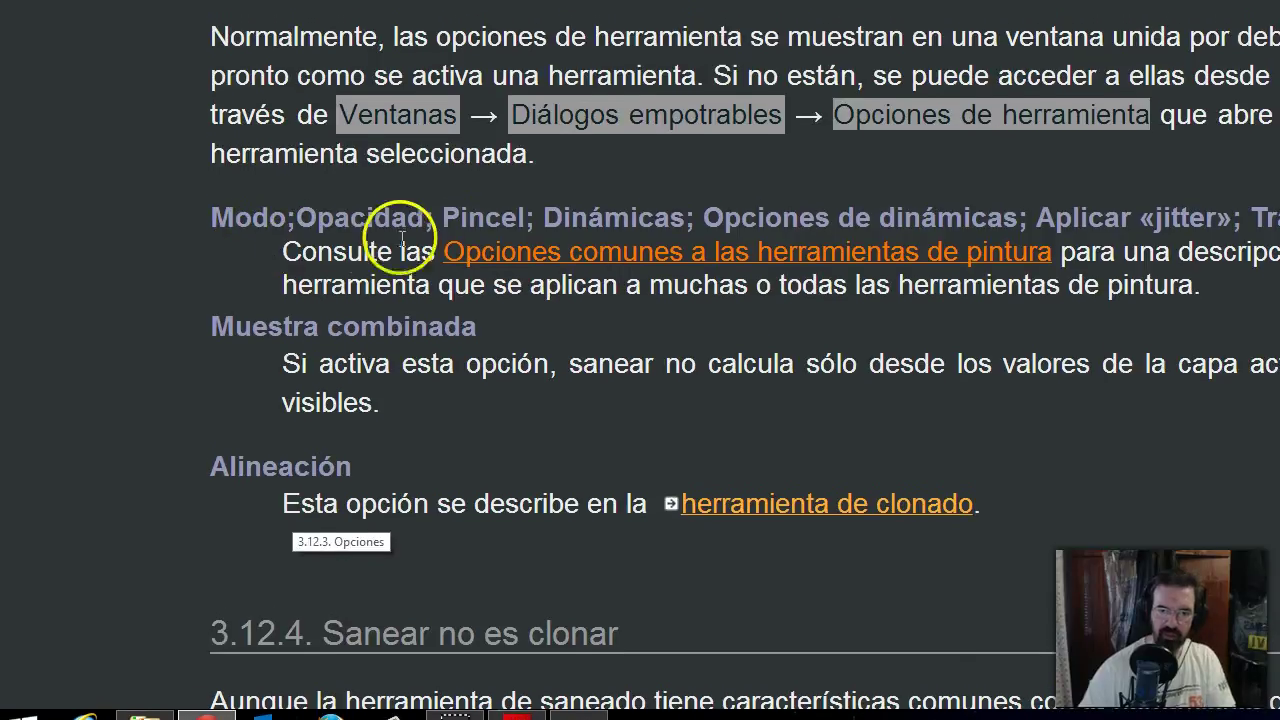
pyautogui.hscroll(2, 863, 229)
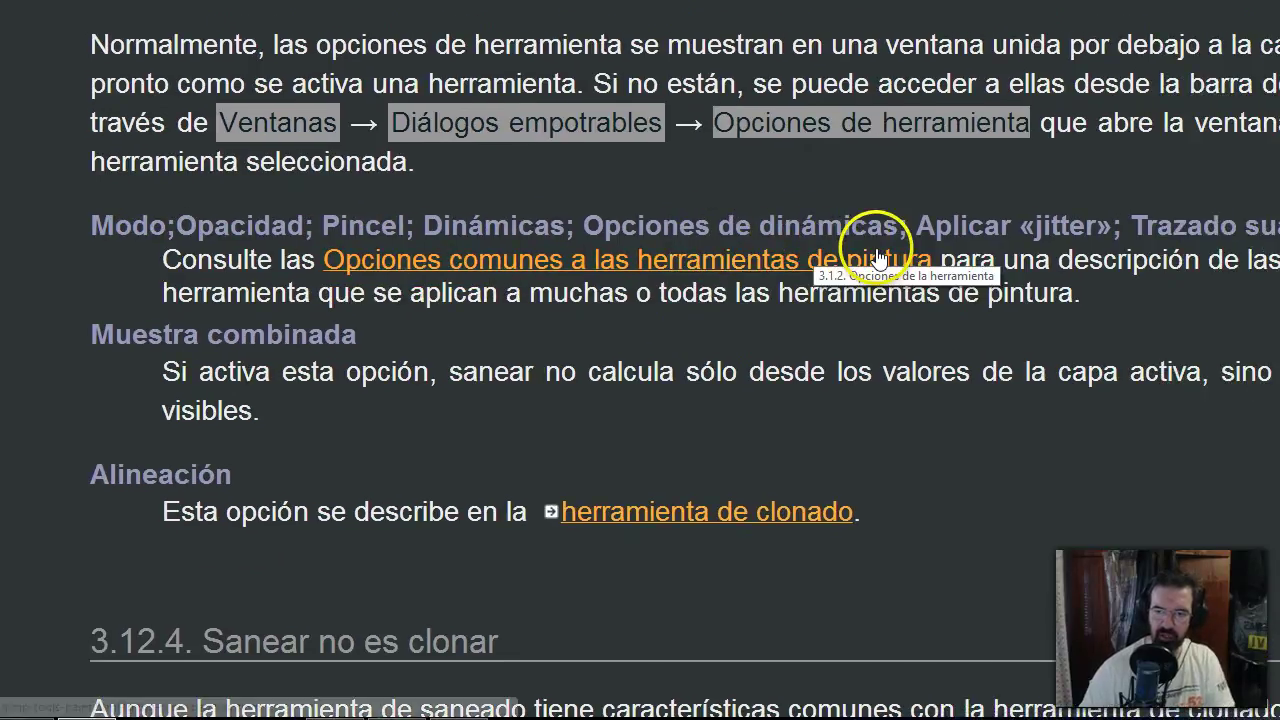
pyautogui.hscroll(1, 840, 250)
pyautogui.hscroll(1, 1000, 235)
pyautogui.hscroll(1, 910, 225)
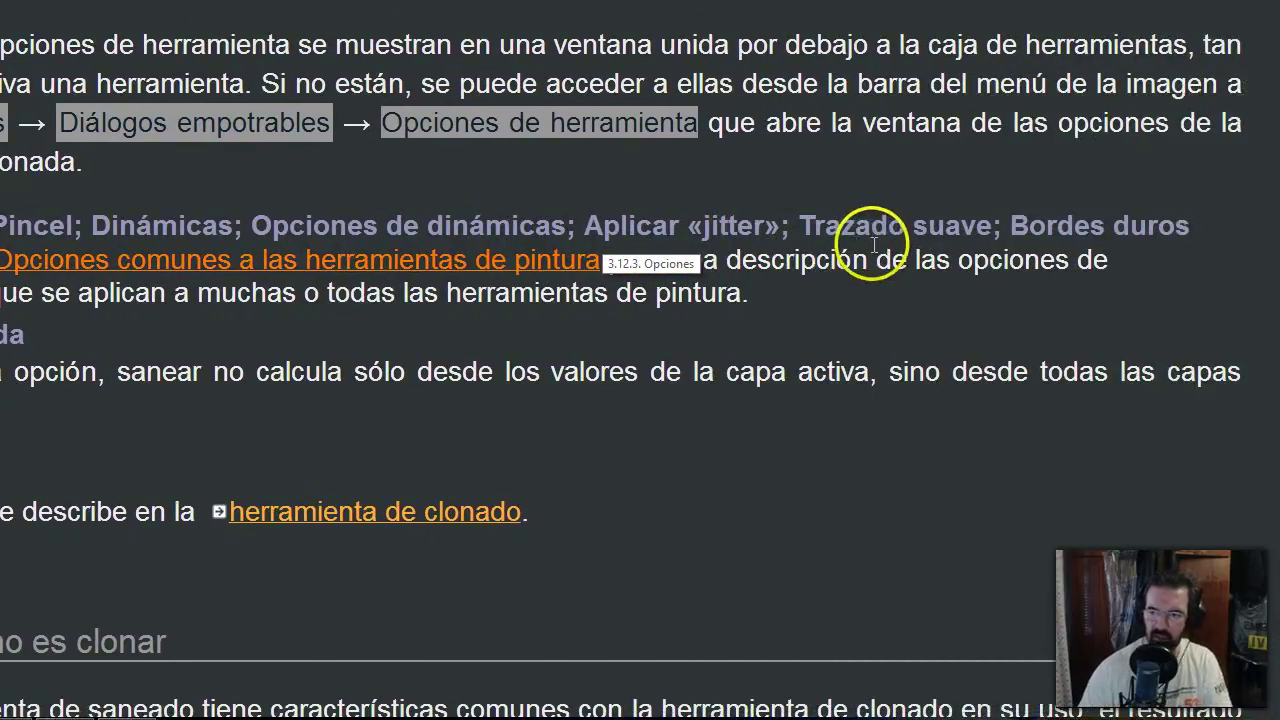
pyautogui.hscroll(1, 978, 228)
pyautogui.hscroll(-6, 757, 300)
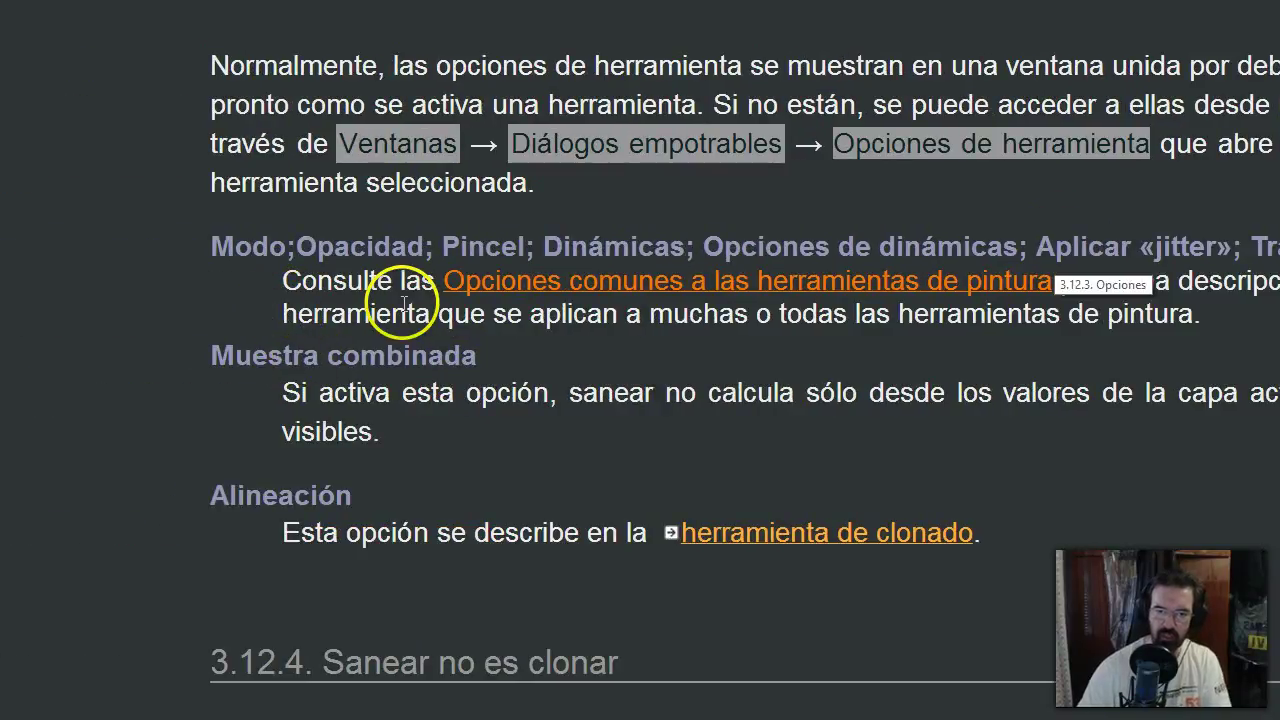
pyautogui.hscroll(1, 809, 303)
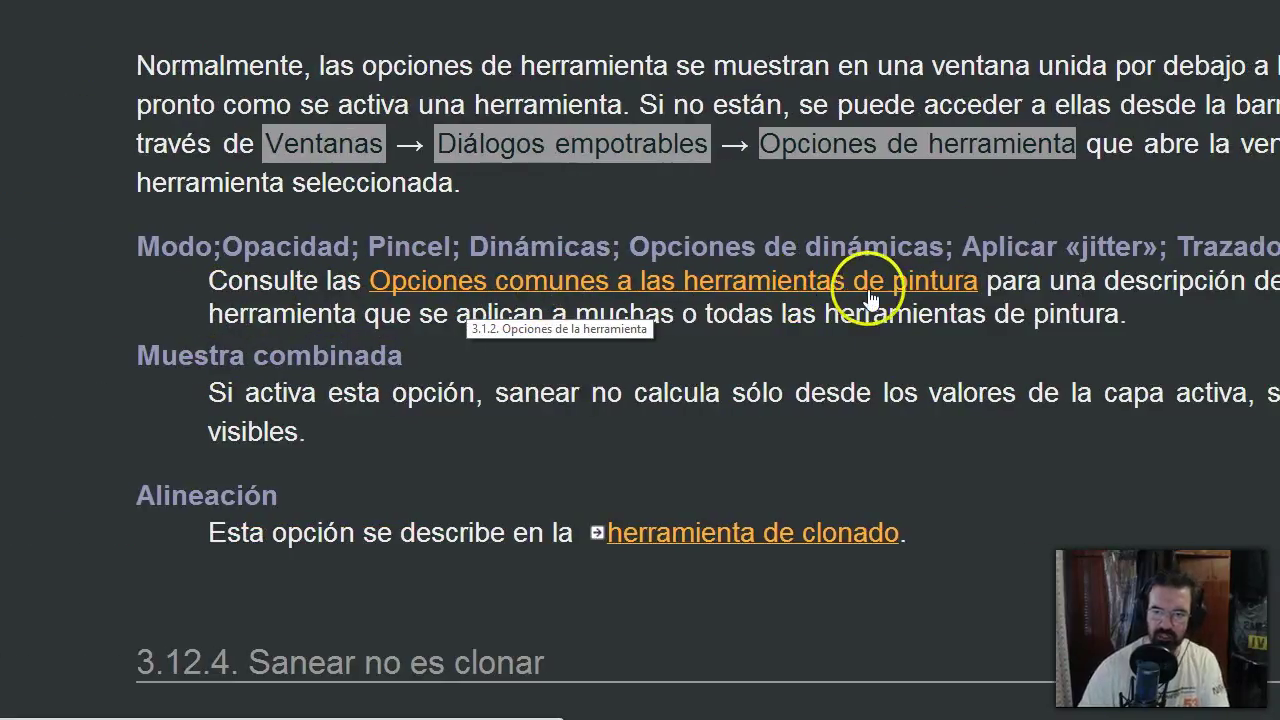
pyautogui.hscroll(1, 849, 303)
pyautogui.hscroll(1, 880, 285)
pyautogui.hscroll(1, 874, 300)
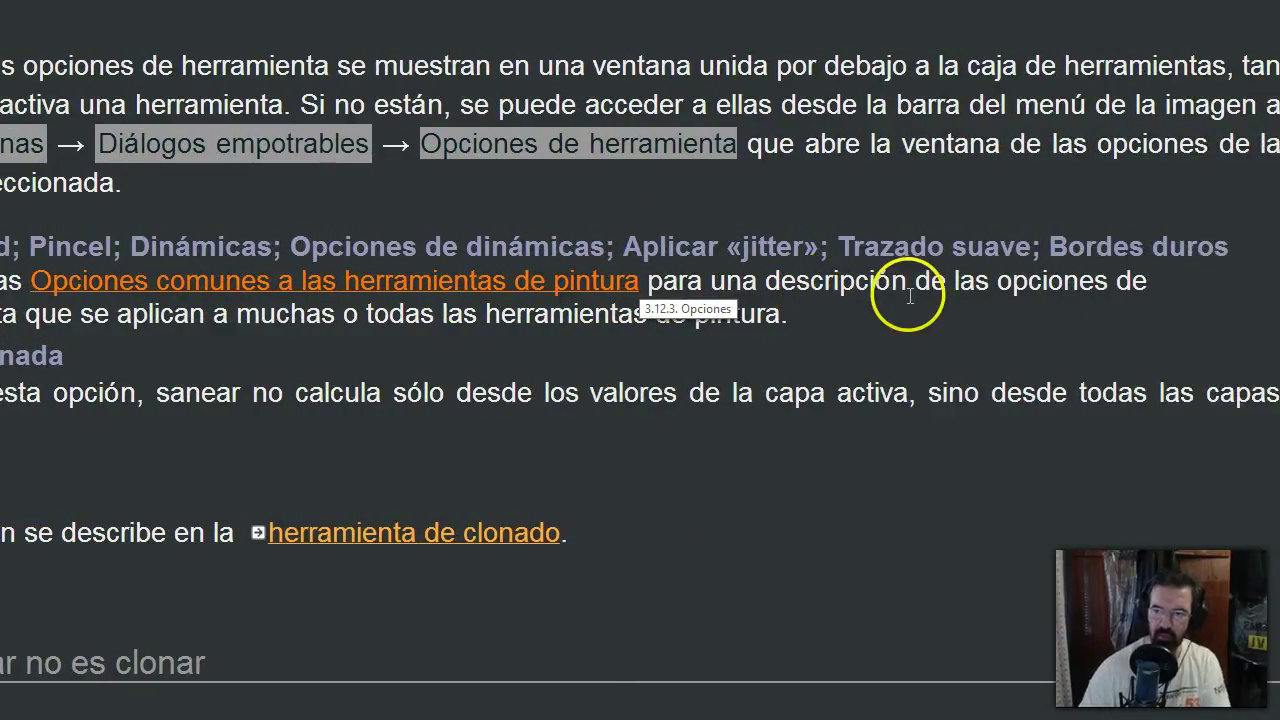
pyautogui.hscroll(2, 905, 295)
pyautogui.hscroll(-3, 423, 354)
pyautogui.hscroll(-3, 420, 354)
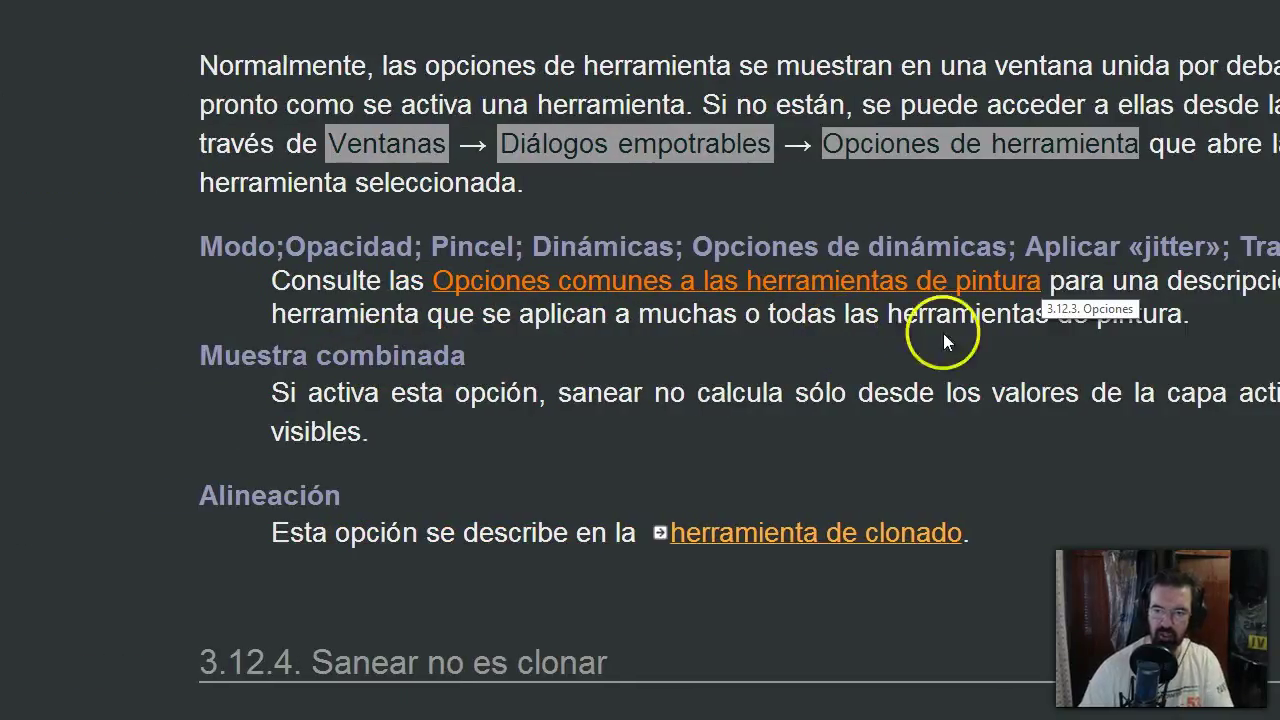
pyautogui.hscroll(1, 900, 300)
pyautogui.hscroll(-1, 560, 375)
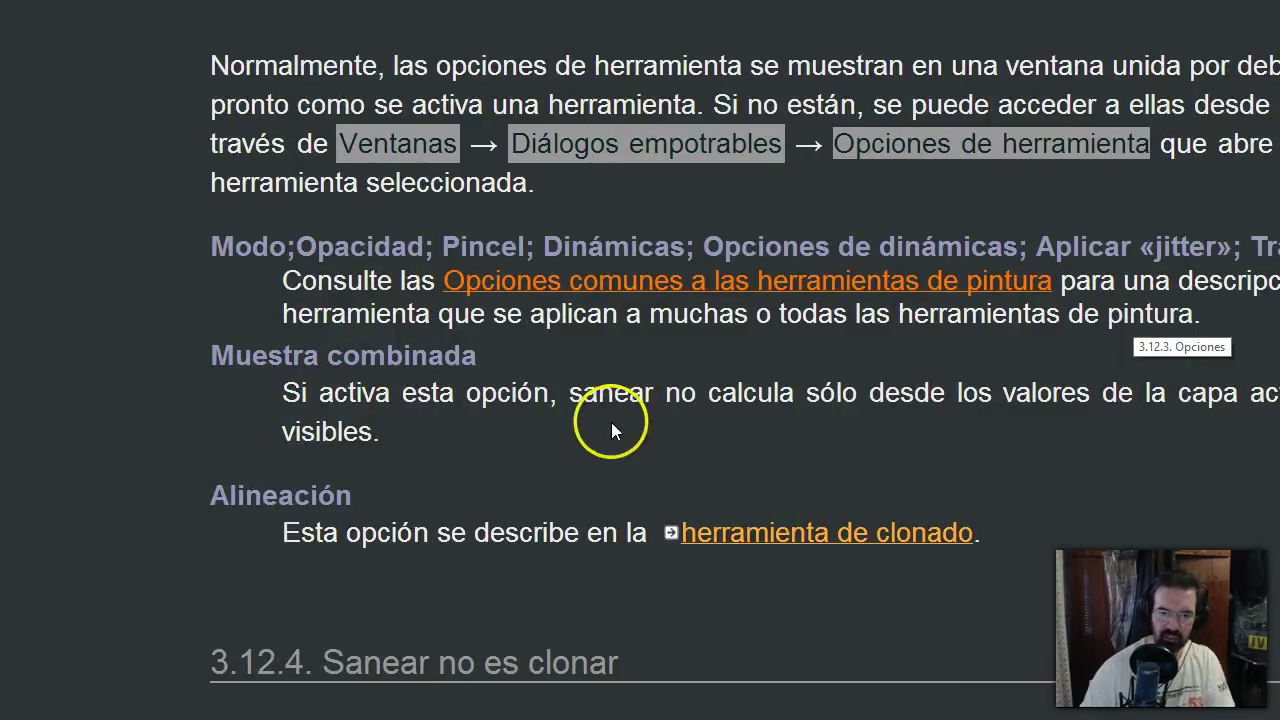
pyautogui.hscroll(1, 860, 418)
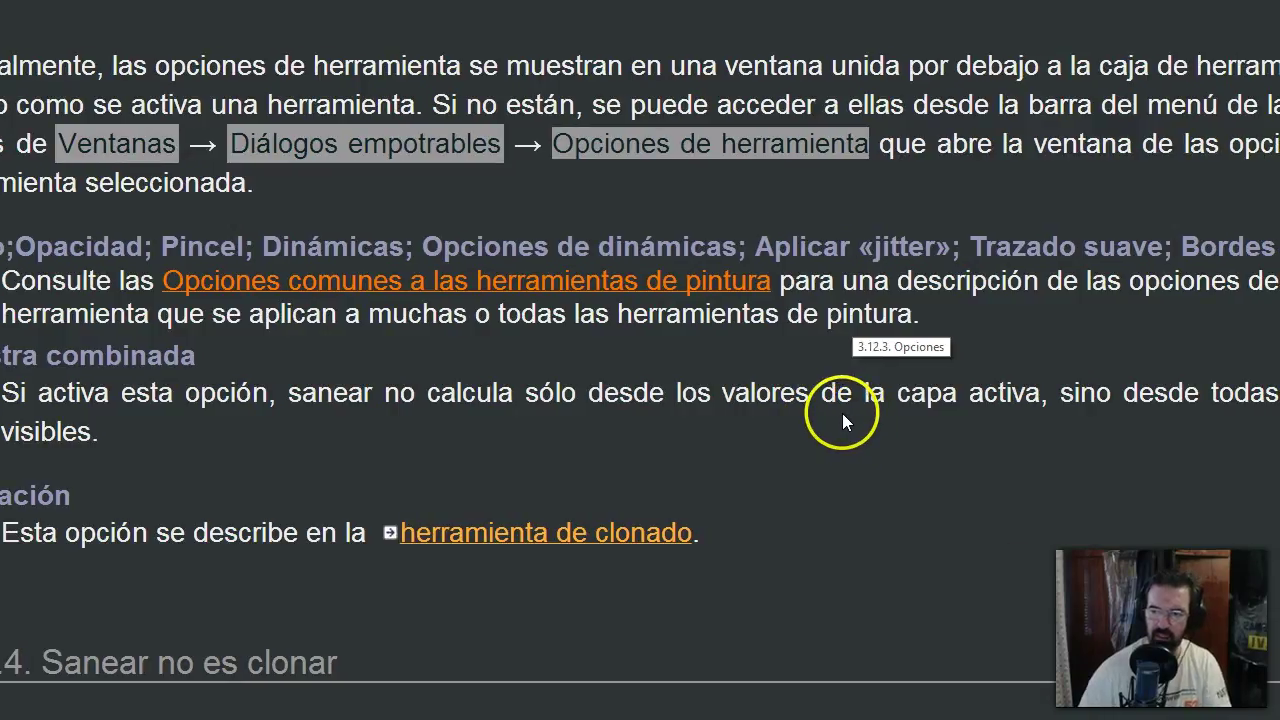
pyautogui.hscroll(2, 842, 413)
pyautogui.hscroll(-3, 774, 473)
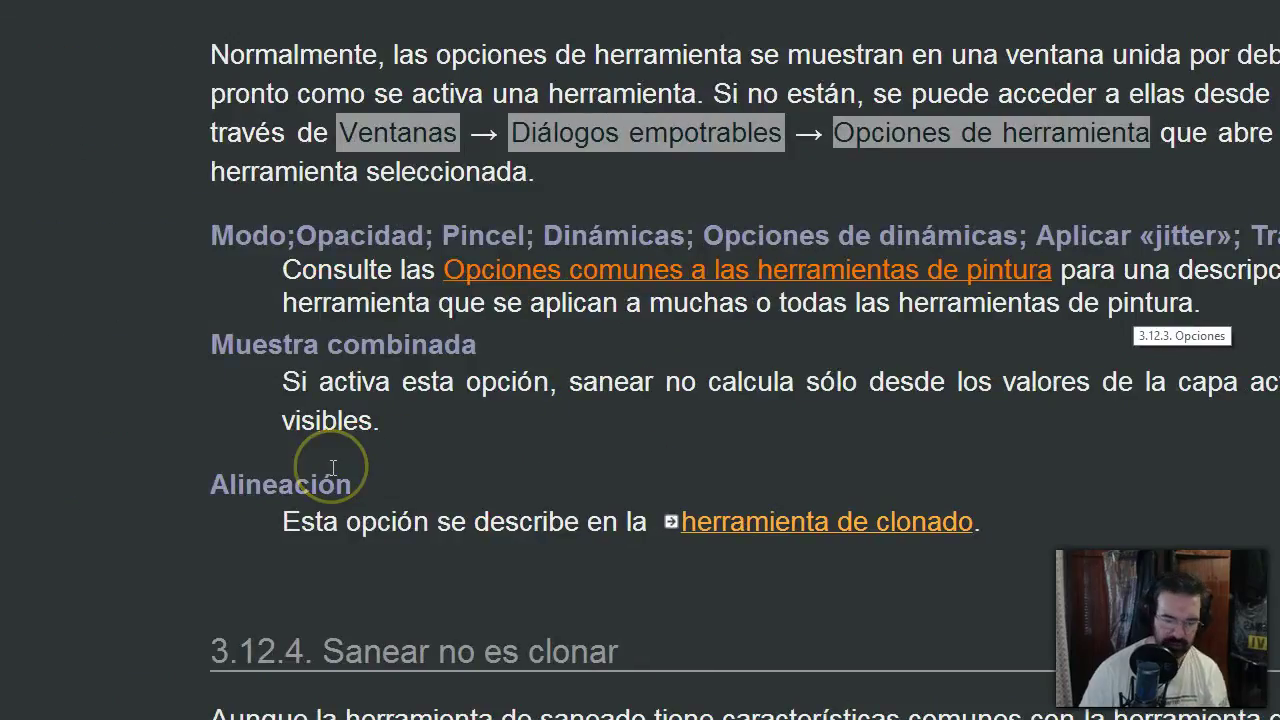
pyautogui.scroll(-1, 328, 540)
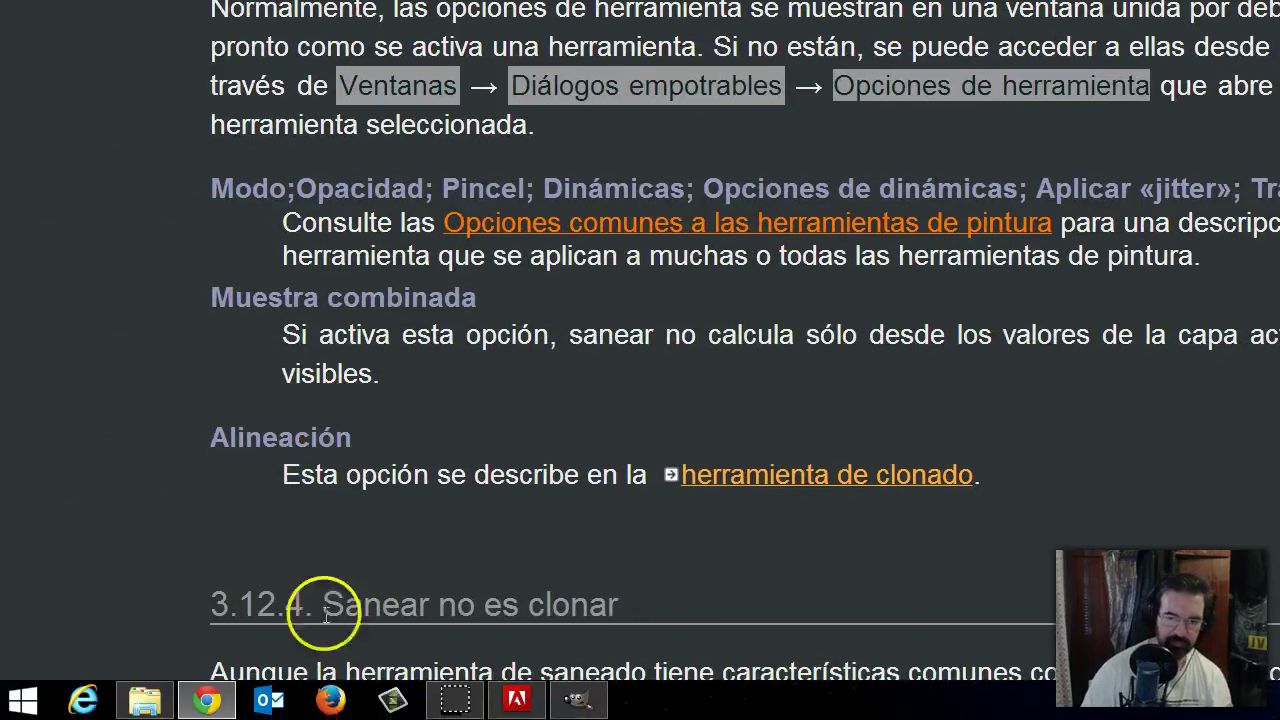
# Return to the portrait in GIMP and show the Capas layers list in the right dock.
pyautogui.click(585, 705)
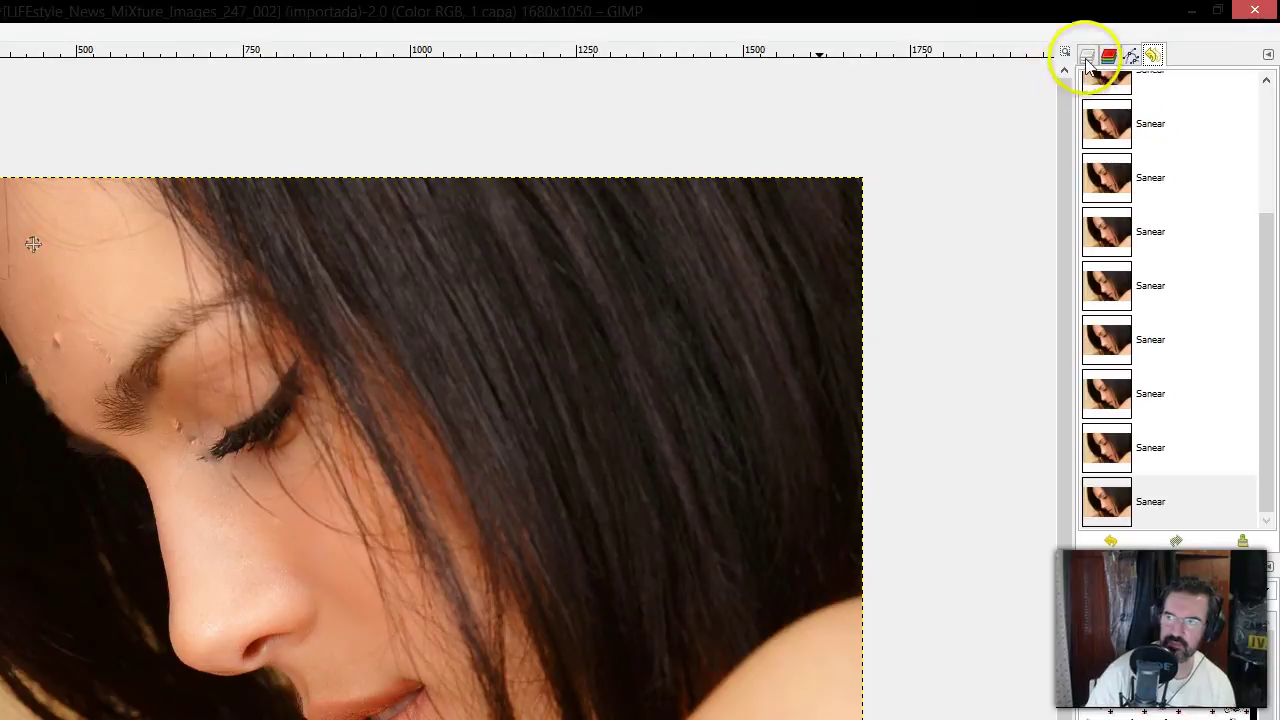
pyautogui.click(1088, 55)
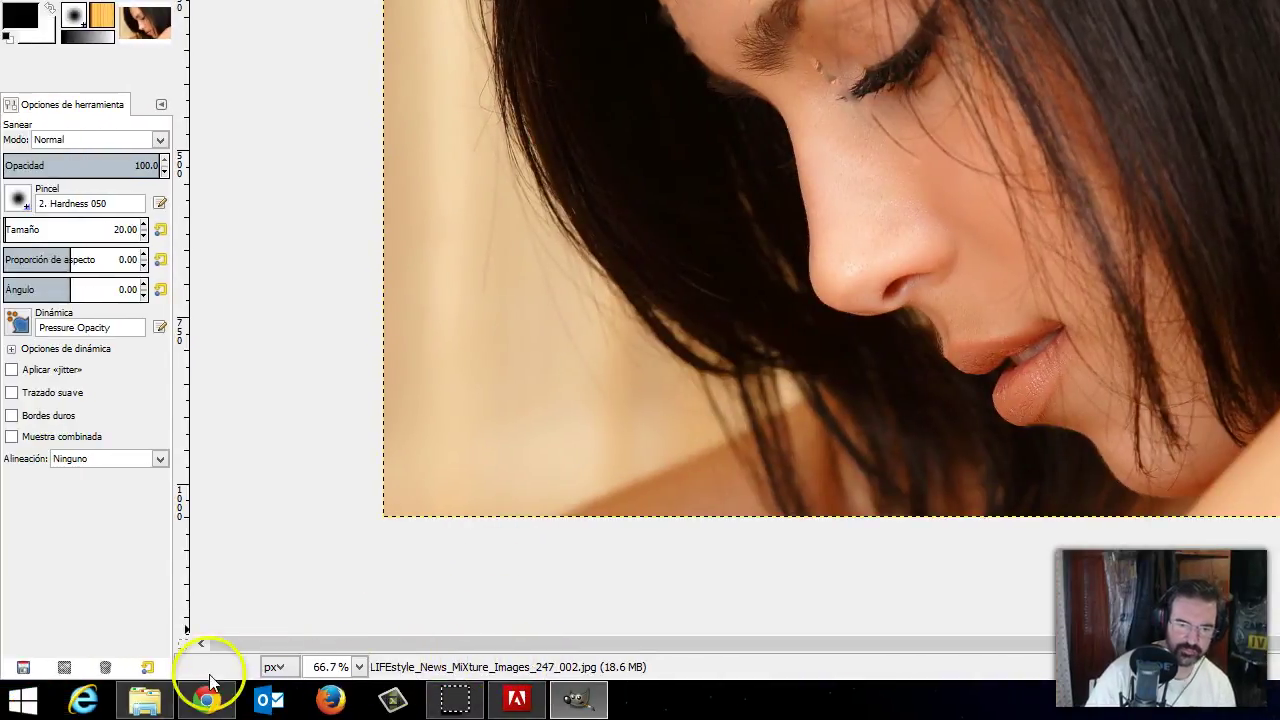
# Show manual section 3.12.4 'Sanear no es clonar' with Figure 14.89 comparing Clonar and Sanear.
pyautogui.click(207, 700)
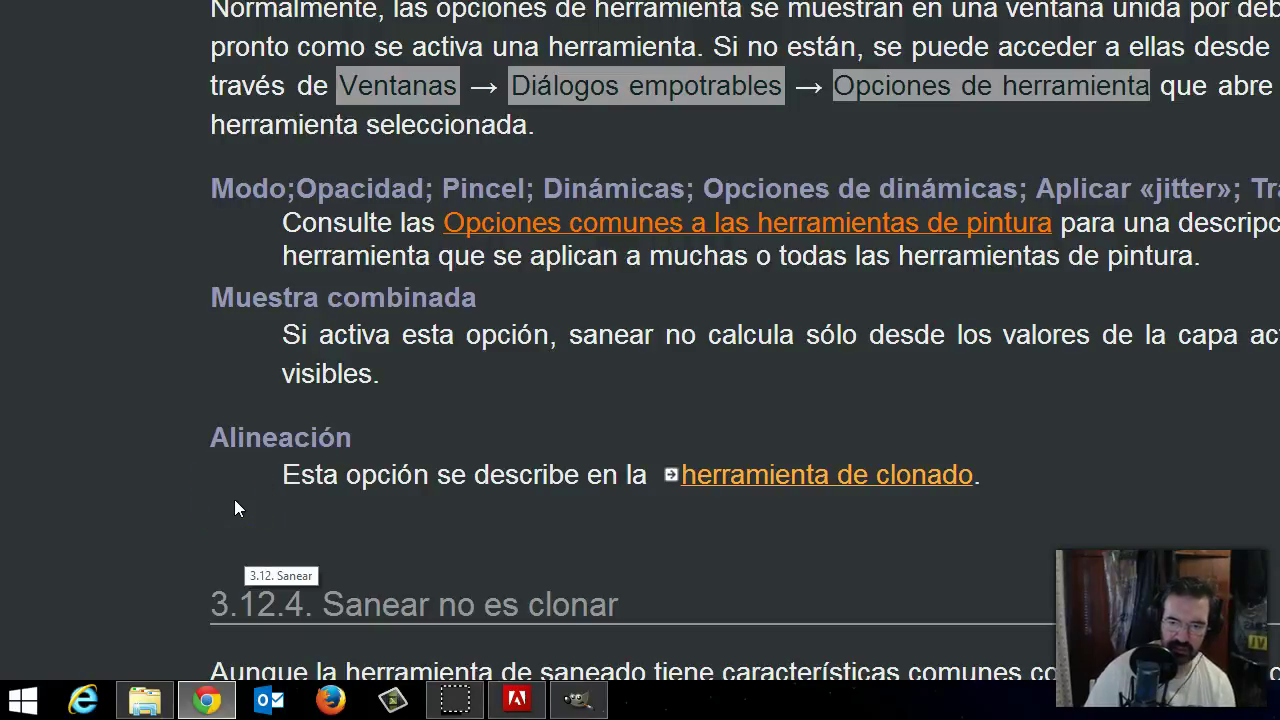
pyautogui.scroll(-2, 235, 505)
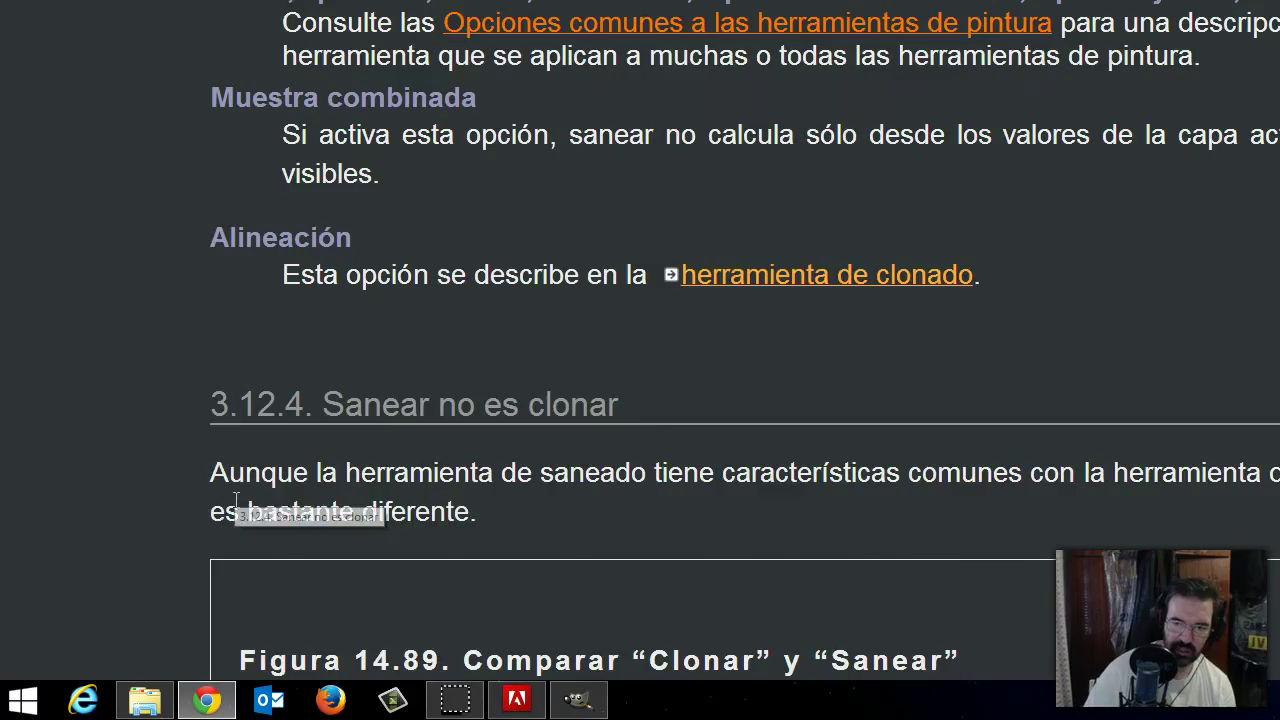
pyautogui.scroll(-3, 235, 505)
pyautogui.scroll(1, 371, 240)
pyautogui.scroll(2, 417, 251)
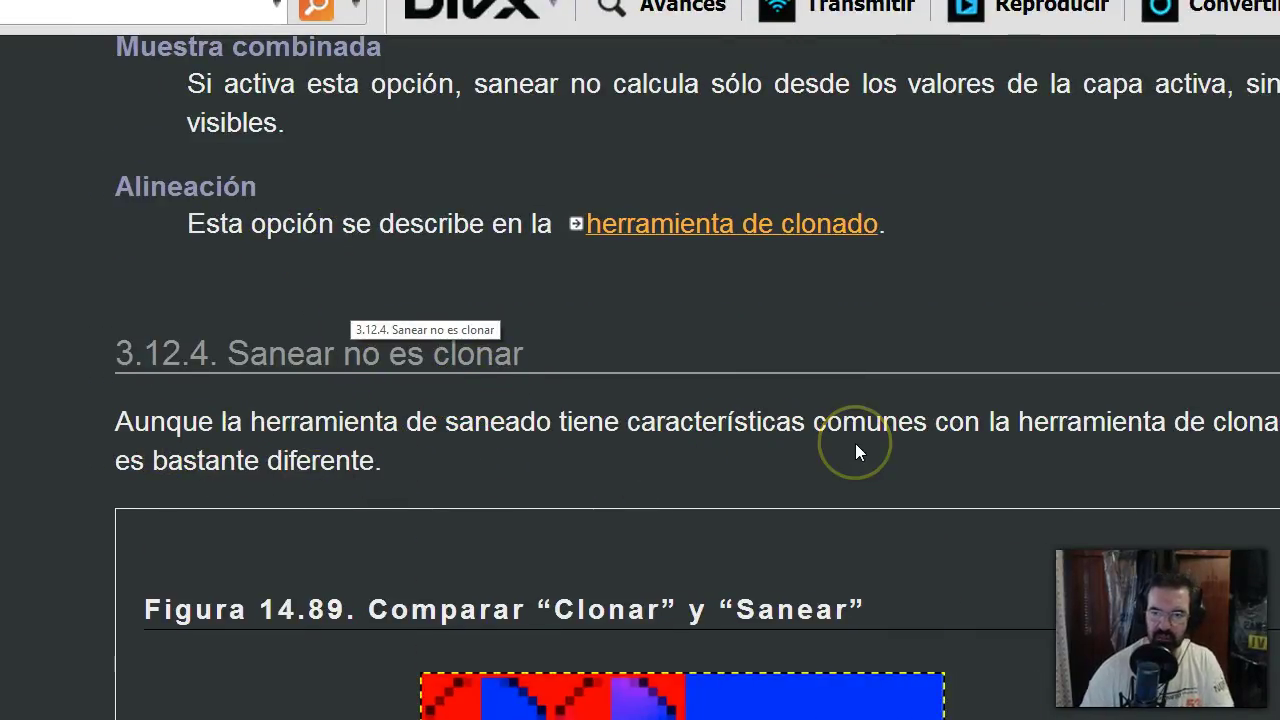
pyautogui.scroll(-1, 889, 440)
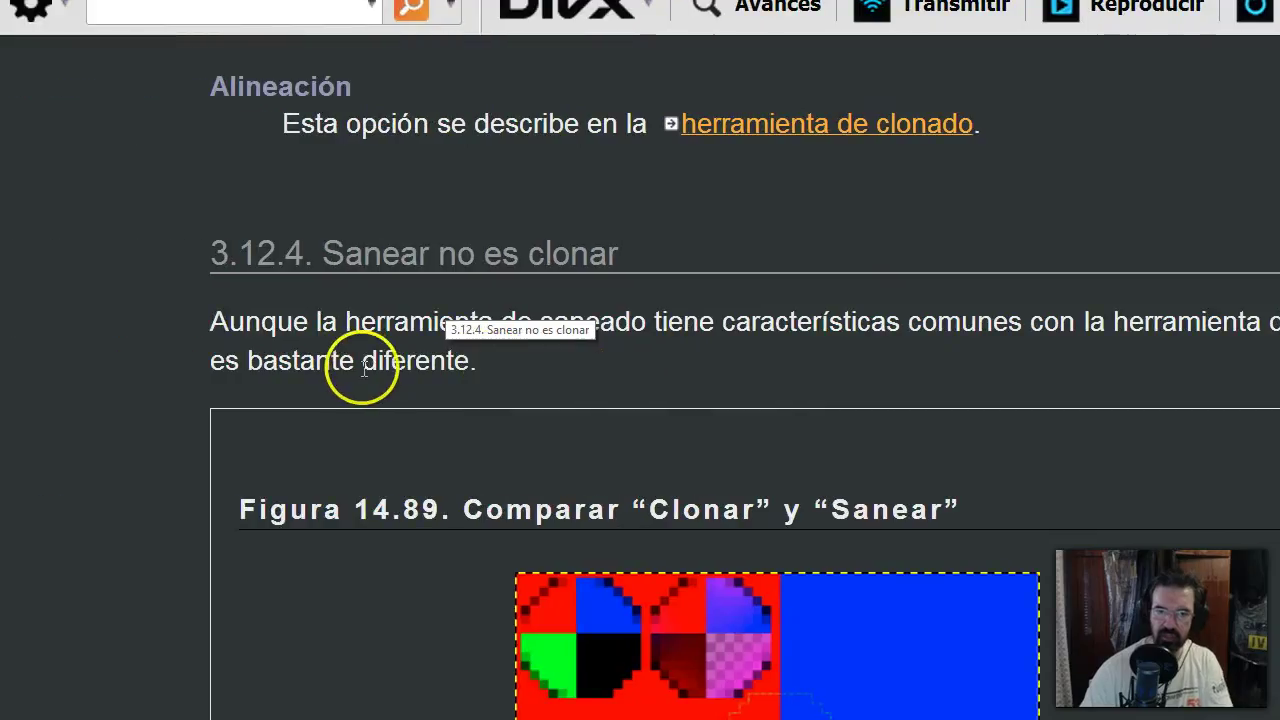
pyautogui.scroll(-1, 363, 368)
pyautogui.scroll(-1, 362, 372)
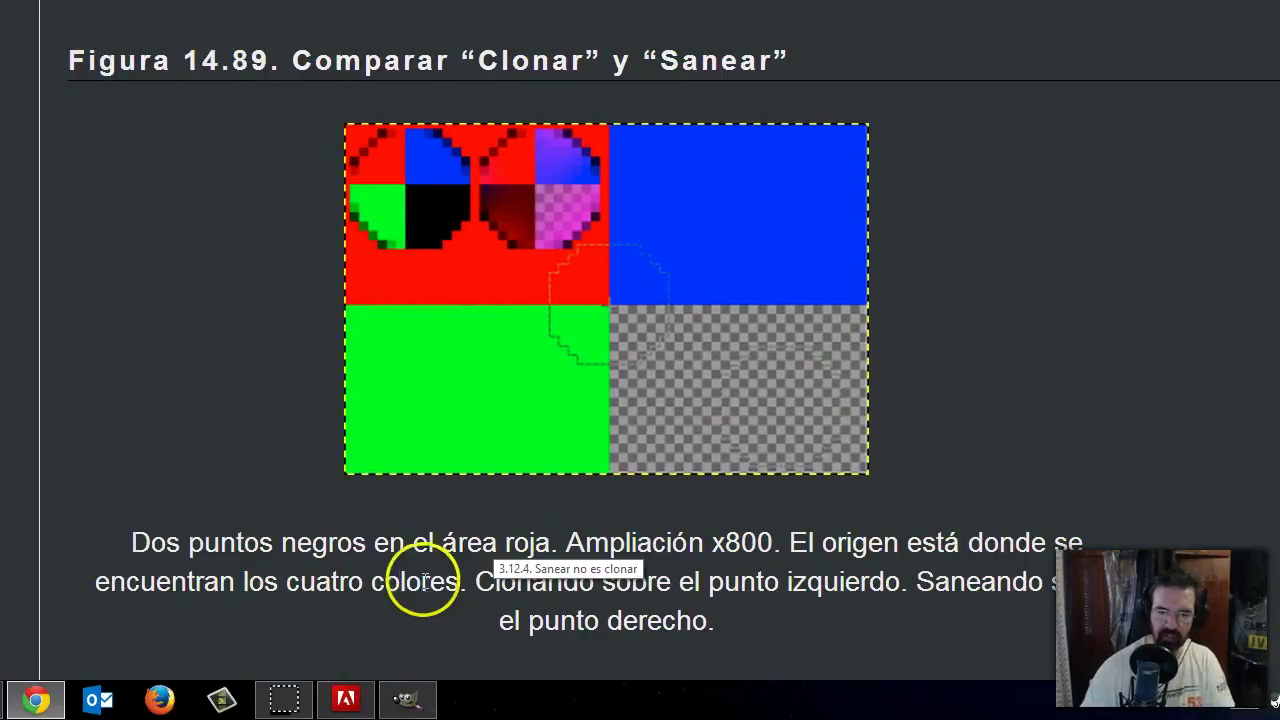
pyautogui.scroll(-3, 425, 582)
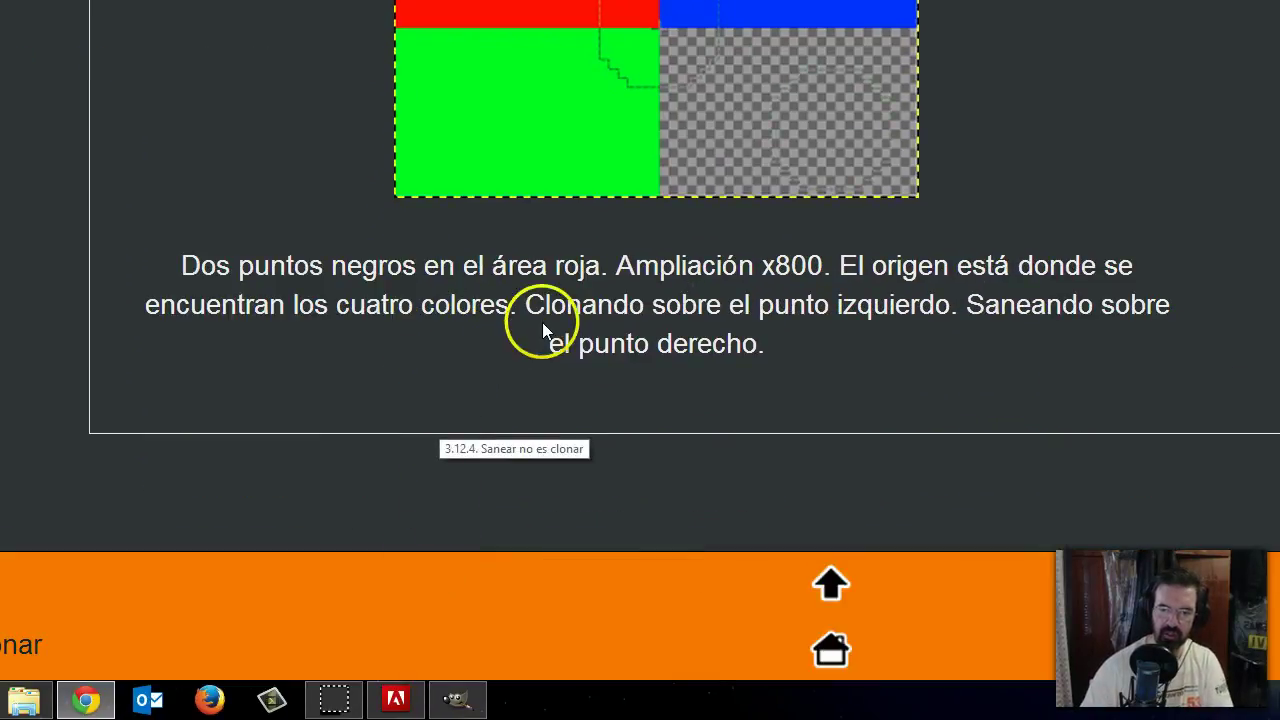